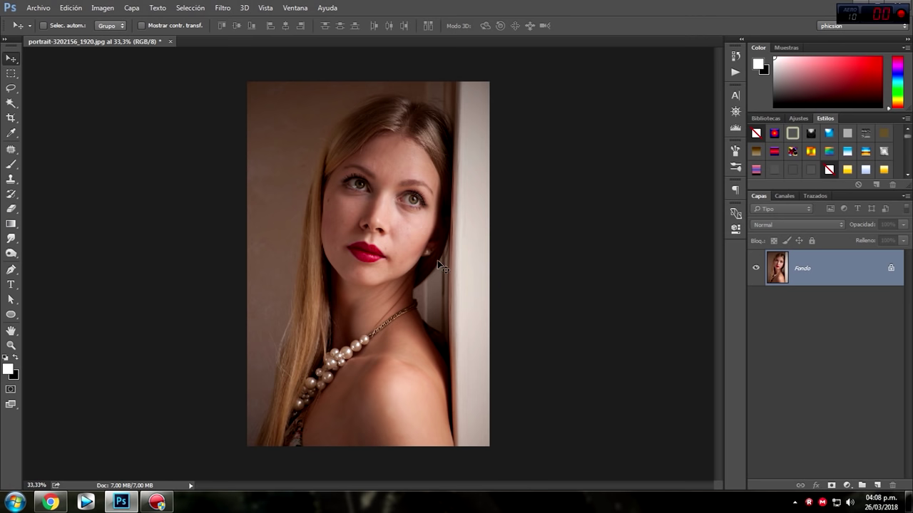
- Fit the portrait on screen and duplicate the background layer twice
{"action": "left_click", "coordinate": [50, 502]}
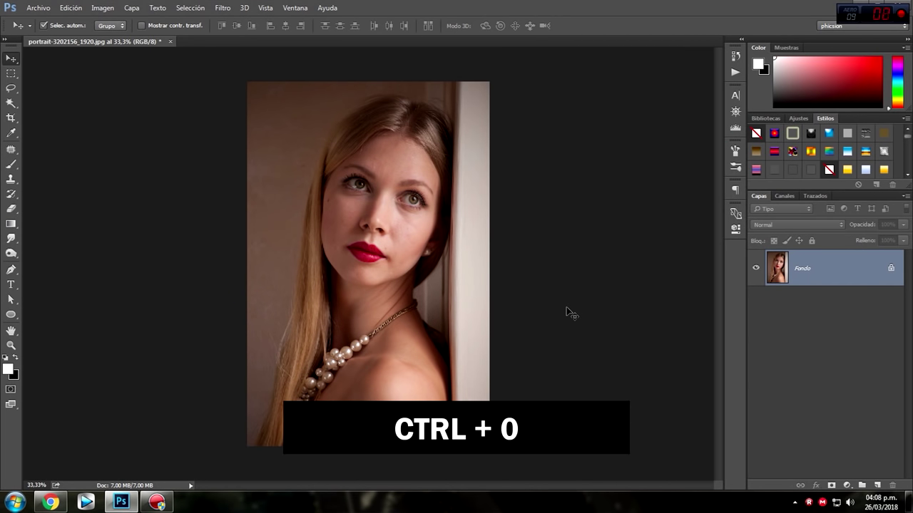
{"action": "key", "text": "ctrl+0"}
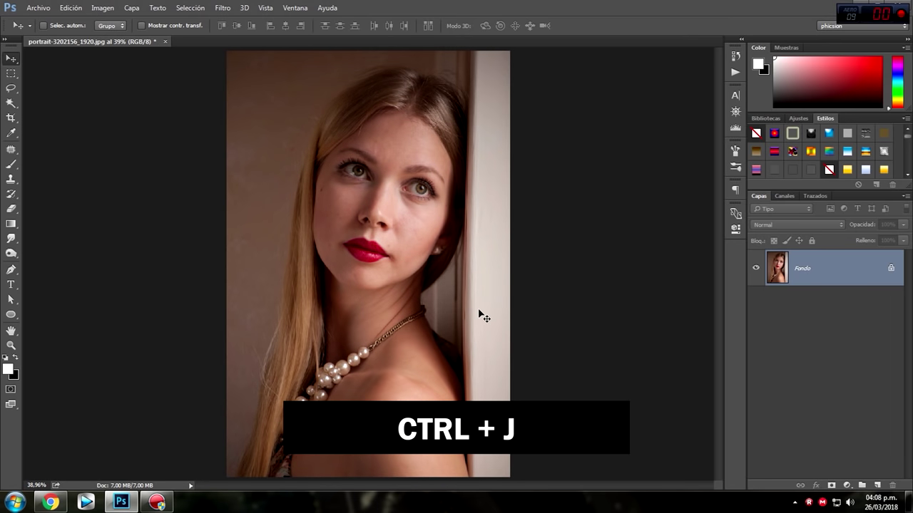
{"action": "key", "text": "ctrl"}
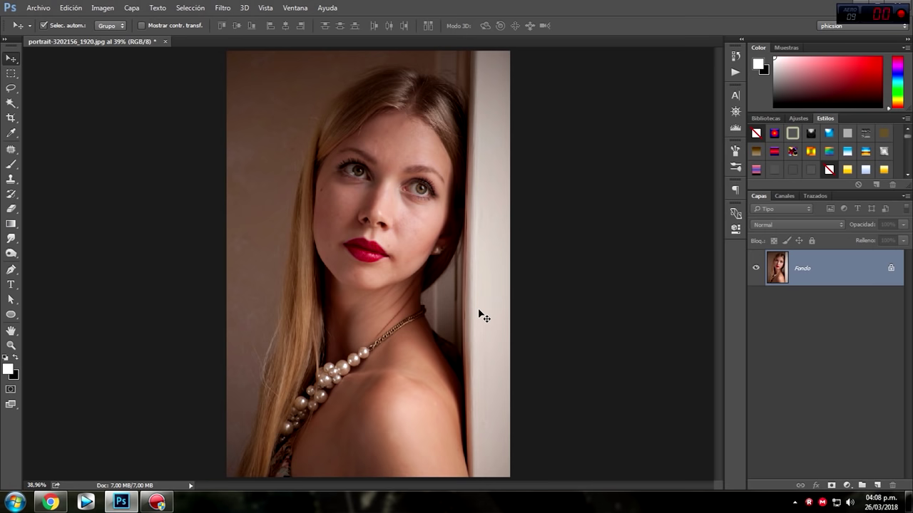
{"action": "key", "text": "ctrl+j"}
{"action": "key", "text": "ctrl+j"}
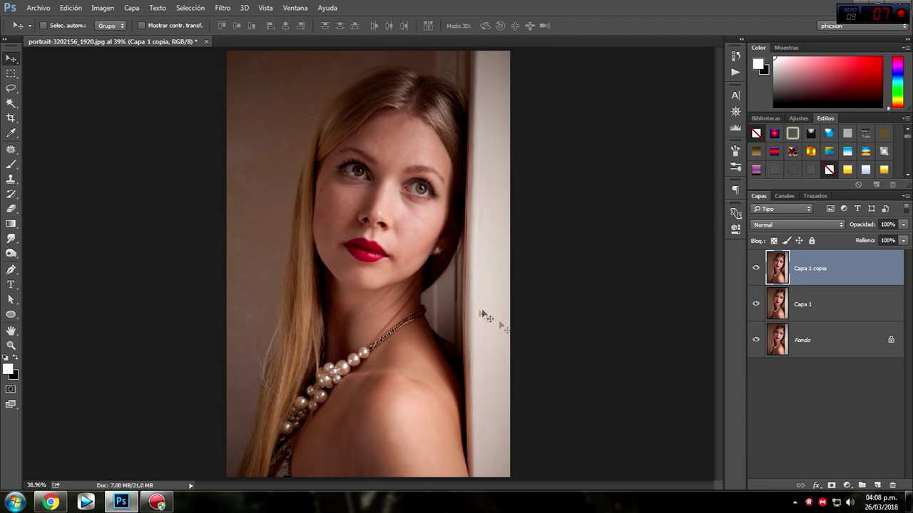
- Rename the two layer copies textura and suavizado
{"action": "double_click", "coordinate": [815, 269]}
{"action": "type", "text": "tura"}
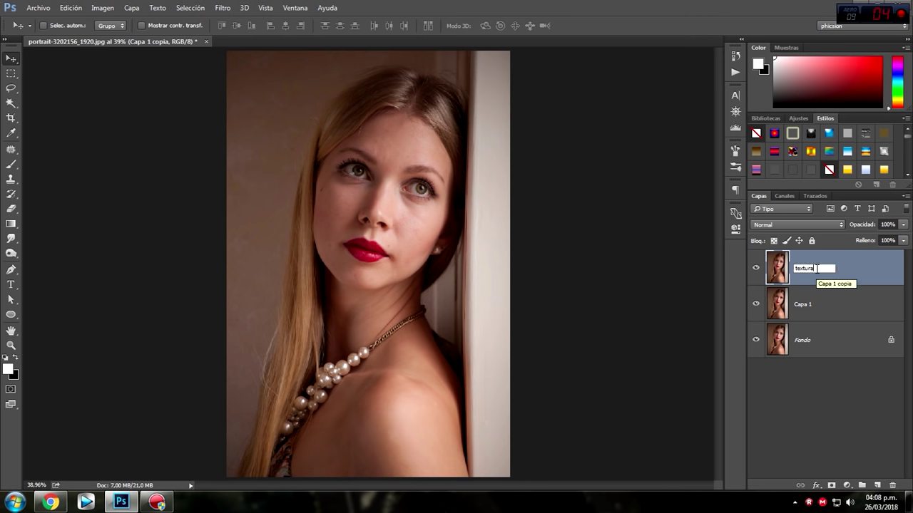
{"action": "key", "text": "Return"}
{"action": "left_click", "coordinate": [807, 304]}
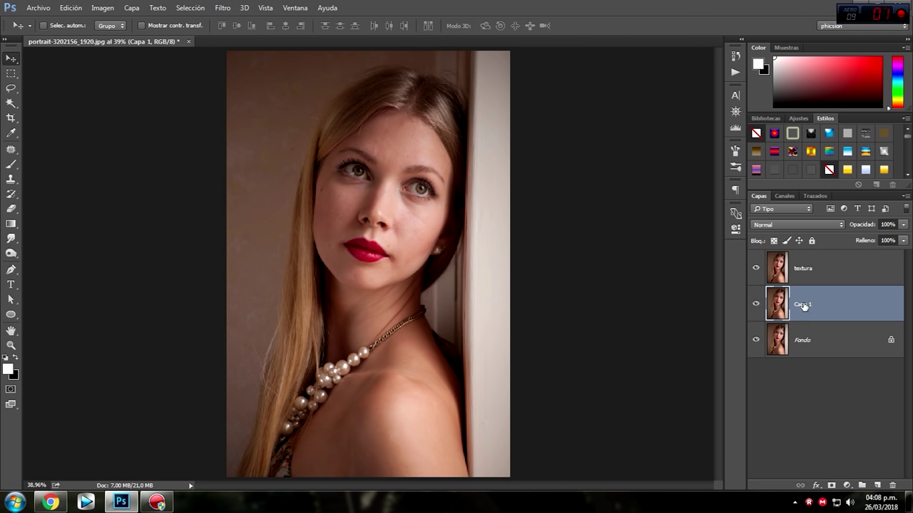
{"action": "double_click", "coordinate": [803, 305]}
{"action": "type", "text": "suav"}
{"action": "key", "text": "Return"}
- Group textura and suavizado into Grupo 1, expand it and hide textura
{"action": "left_click", "coordinate": [842, 270], "text": "shift"}
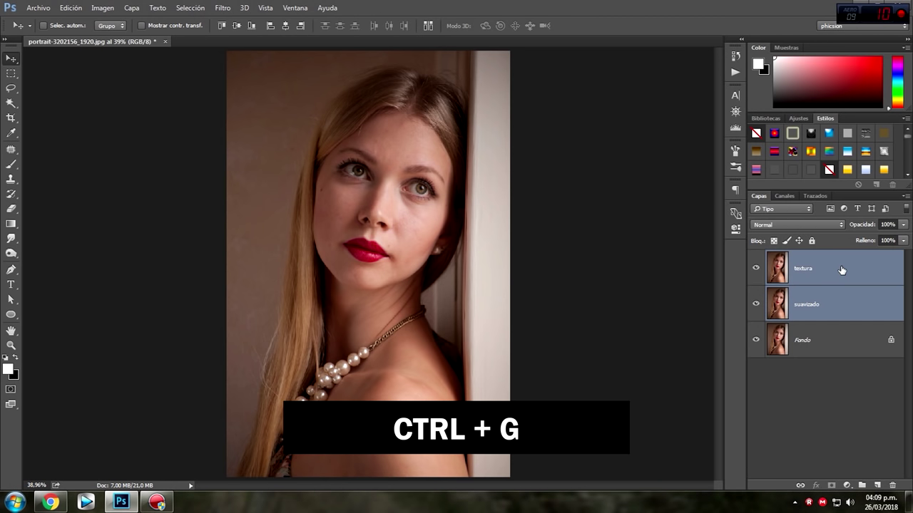
{"action": "key", "text": "ctrl+g"}
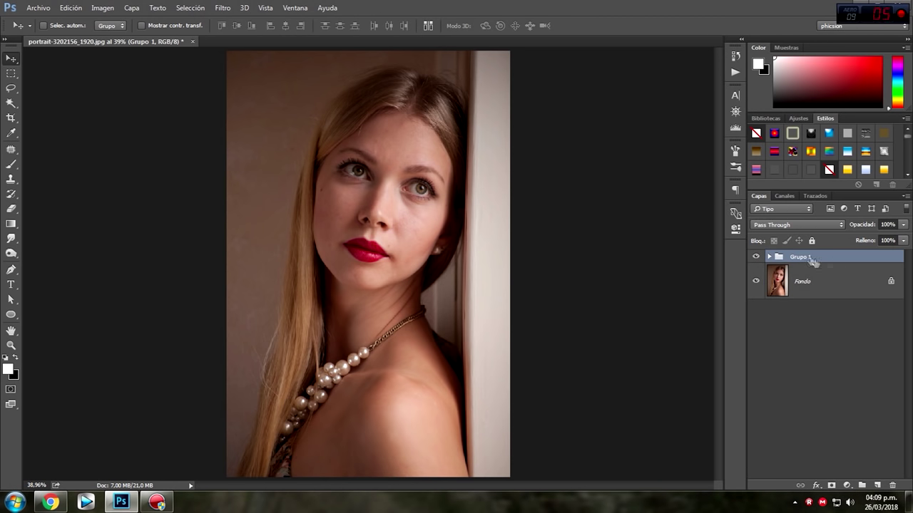
{"action": "left_click", "coordinate": [769, 257]}
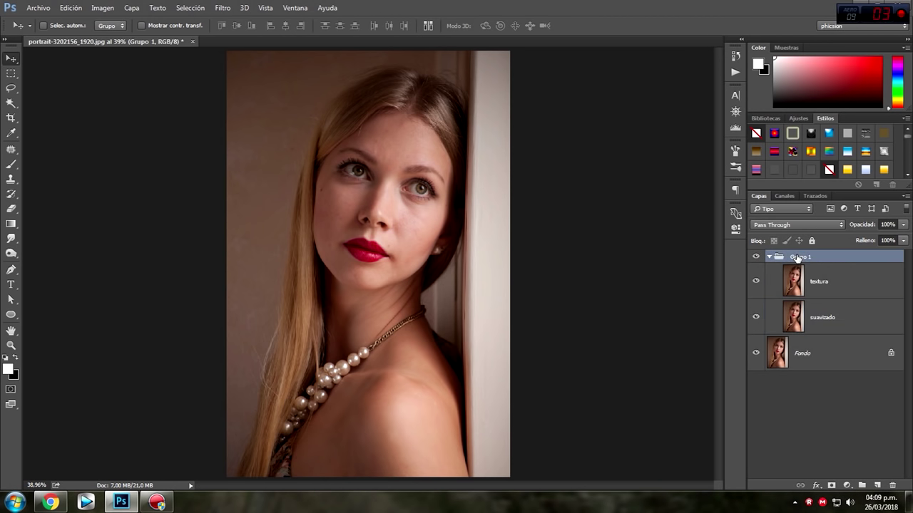
{"action": "left_click", "coordinate": [839, 317]}
{"action": "left_click", "coordinate": [756, 283]}
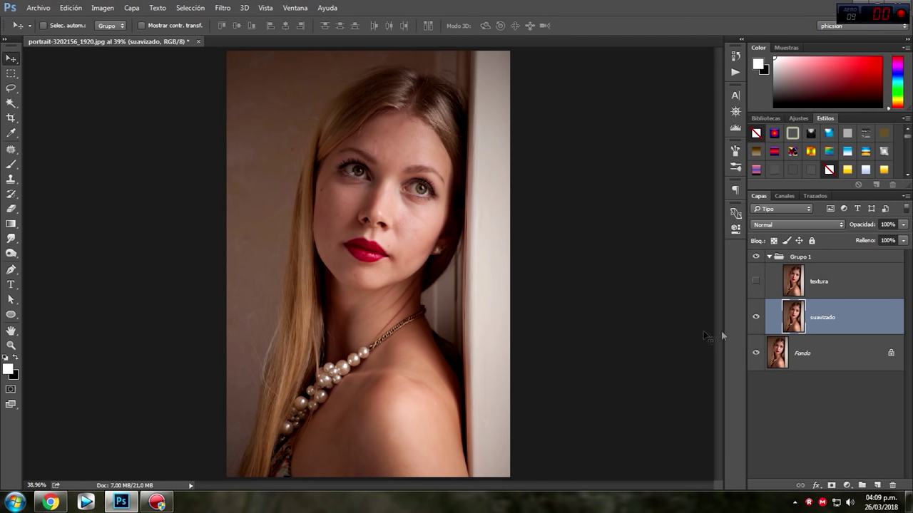
- Open the Gaussian blur filter and center its preview on the eye
{"action": "left_click", "coordinate": [221, 8]}
{"action": "mouse_move", "coordinate": [239, 133]}
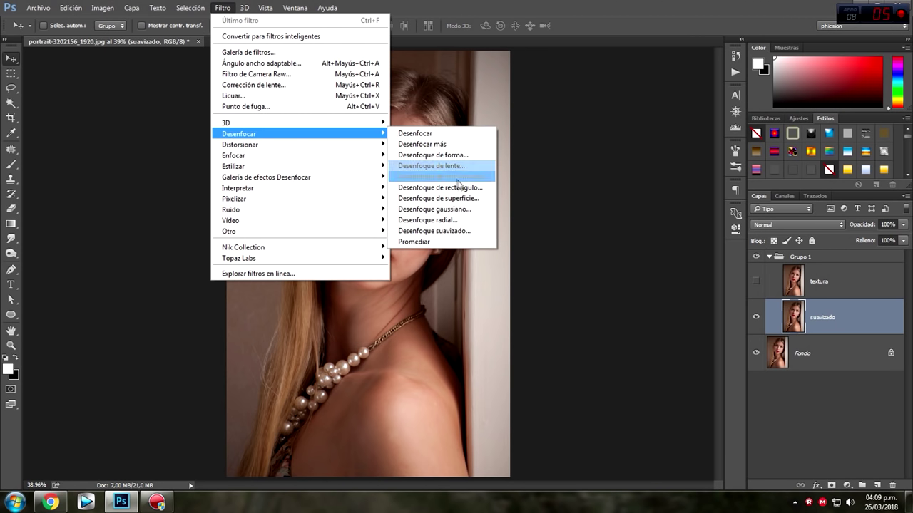
{"action": "left_click", "coordinate": [464, 210]}
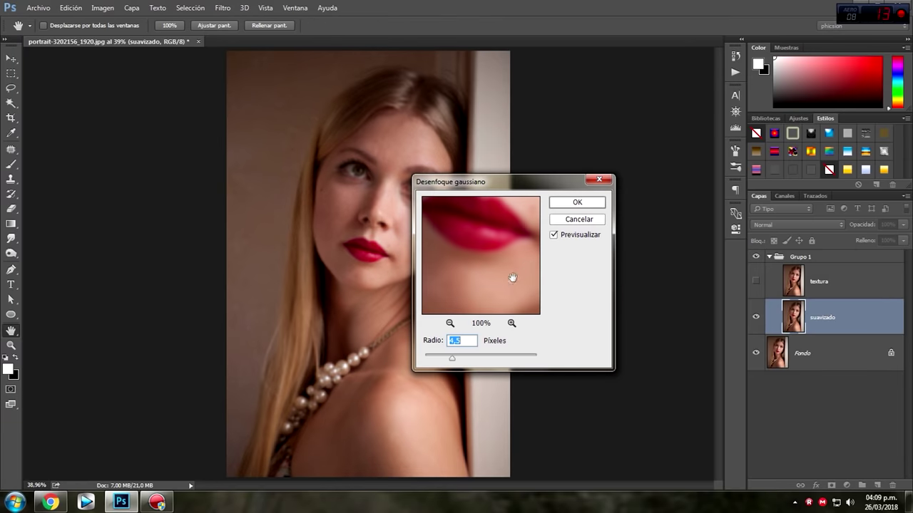
{"action": "left_click_drag", "start_coordinate": [500, 229], "coordinate": [496, 307]}
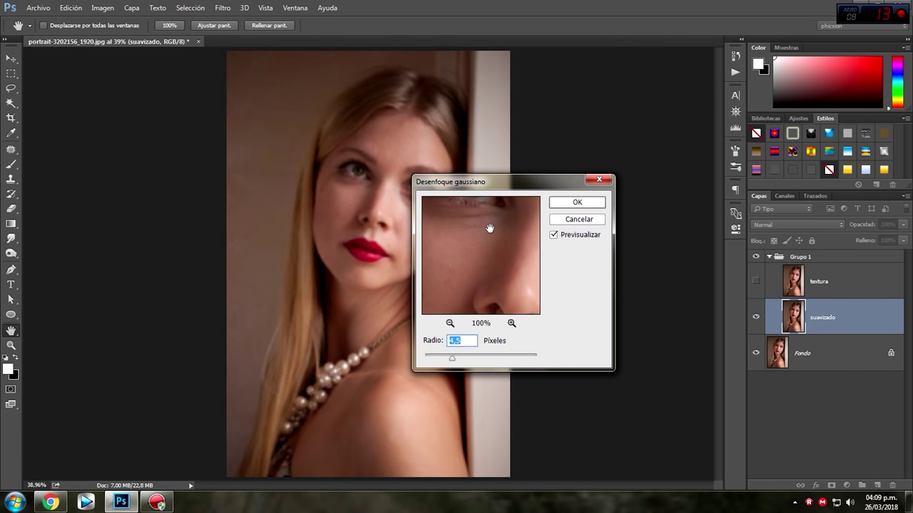
{"action": "left_click_drag", "start_coordinate": [492, 228], "coordinate": [499, 286]}
{"action": "left_click_drag", "start_coordinate": [514, 238], "coordinate": [503, 281]}
{"action": "left_click_drag", "start_coordinate": [498, 237], "coordinate": [521, 255]}
- Try radii from 37,4 down to 6,4, then apply a 4,9-pixel blur to suavizado
{"action": "left_click_drag", "start_coordinate": [452, 362], "coordinate": [481, 357]}
{"action": "left_click_drag", "start_coordinate": [474, 273], "coordinate": [482, 248]}
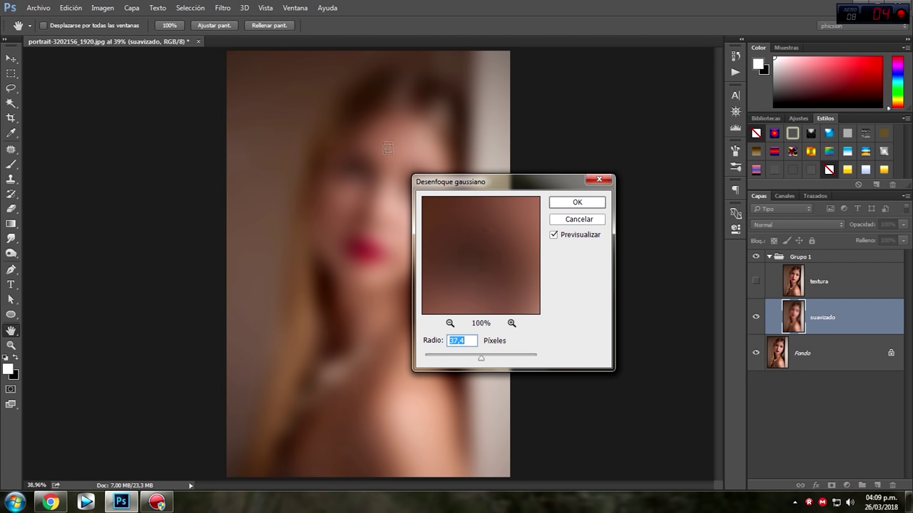
{"action": "left_click_drag", "start_coordinate": [481, 269], "coordinate": [504, 251]}
{"action": "left_click", "coordinate": [494, 258]}
{"action": "left_click_drag", "start_coordinate": [480, 358], "coordinate": [459, 359]}
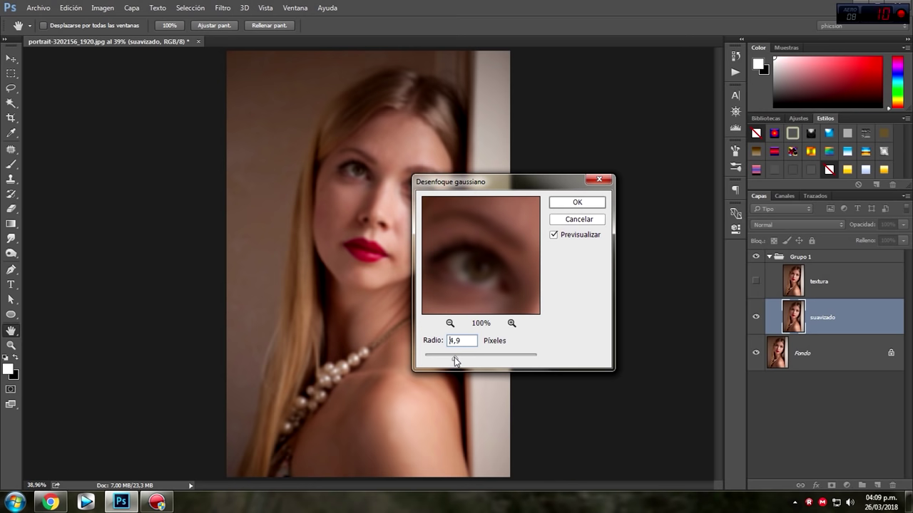
{"action": "left_click_drag", "start_coordinate": [454, 357], "coordinate": [454, 357]}
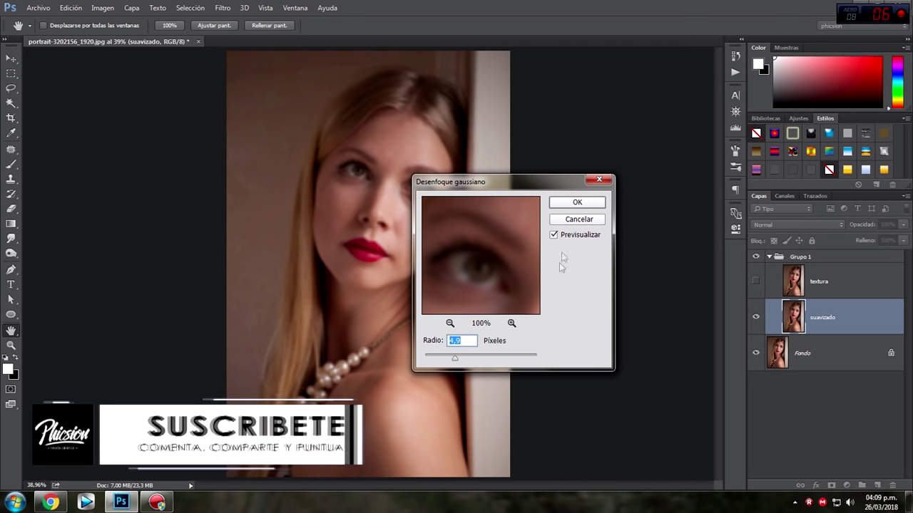
{"action": "left_click", "coordinate": [583, 204]}
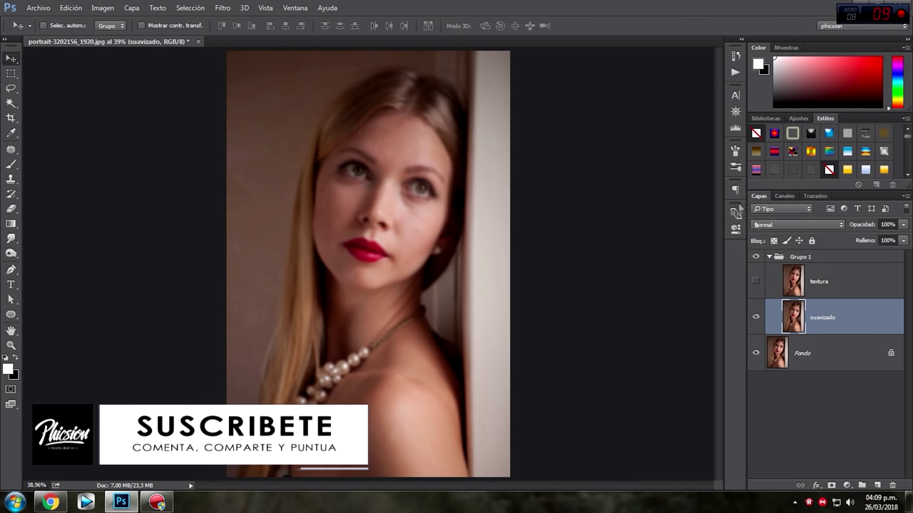
- Show textura and apply the inverted suavizado layer to it with Añadir blending, scale 2
{"action": "left_click", "coordinate": [756, 281]}
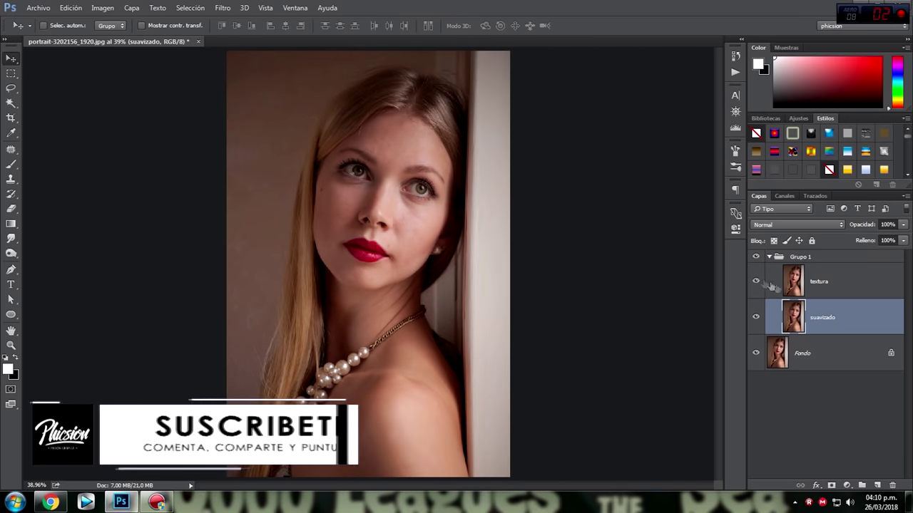
{"action": "left_click", "coordinate": [849, 279]}
{"action": "left_click", "coordinate": [103, 7]}
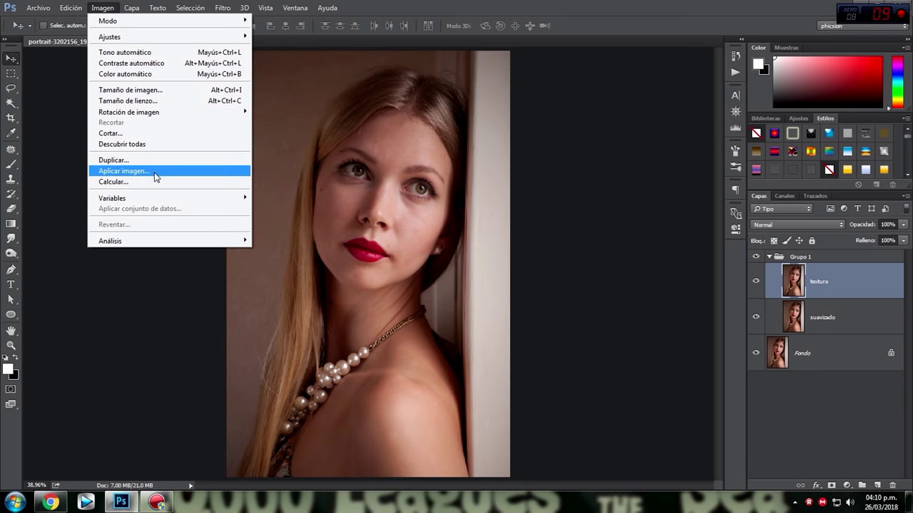
{"action": "left_click", "coordinate": [124, 171]}
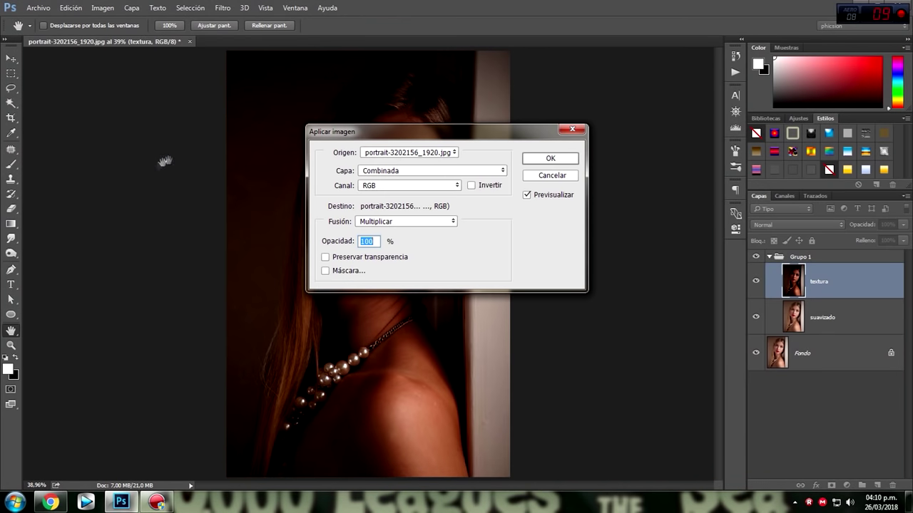
{"action": "left_click", "coordinate": [372, 172]}
{"action": "left_click", "coordinate": [386, 206]}
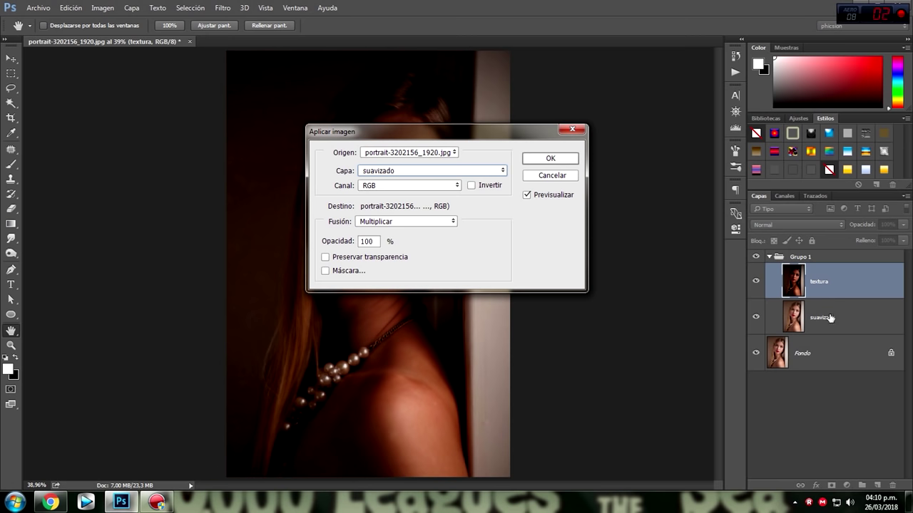
{"action": "left_click", "coordinate": [471, 186]}
{"action": "left_click", "coordinate": [423, 223]}
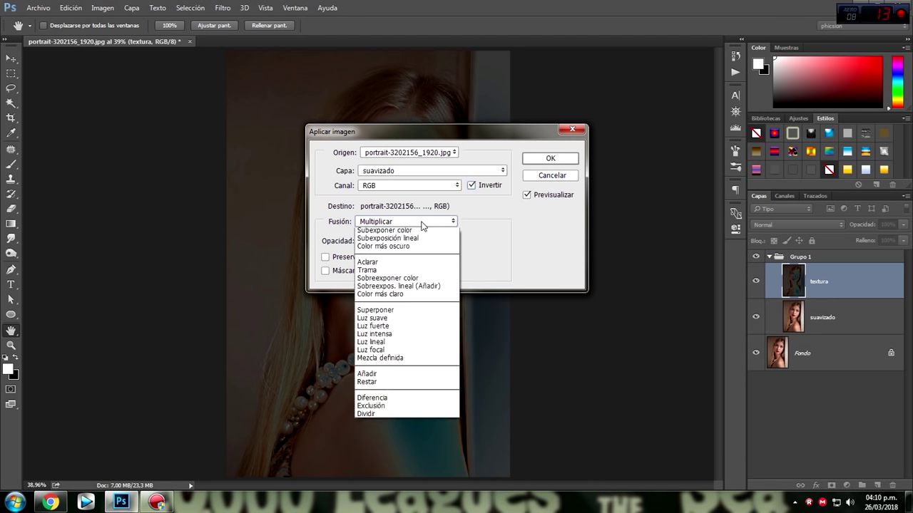
{"action": "left_click", "coordinate": [390, 409]}
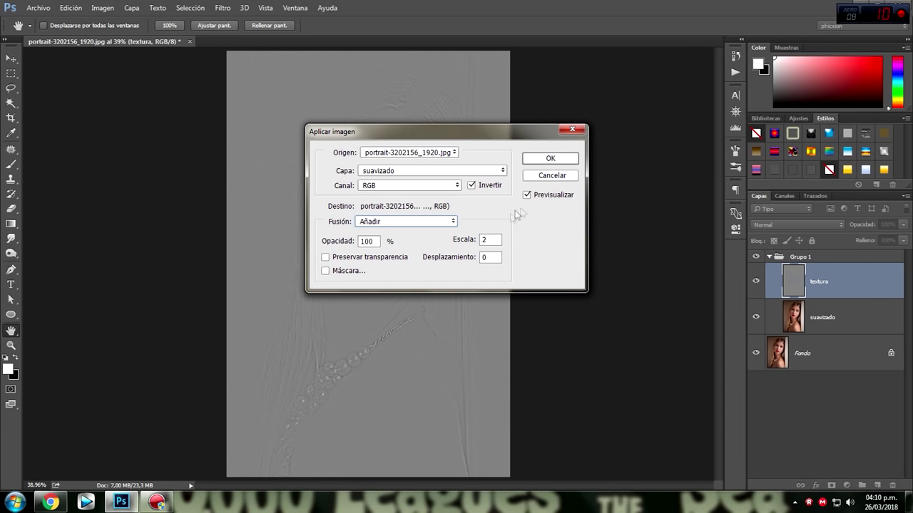
{"action": "left_click", "coordinate": [550, 158]}
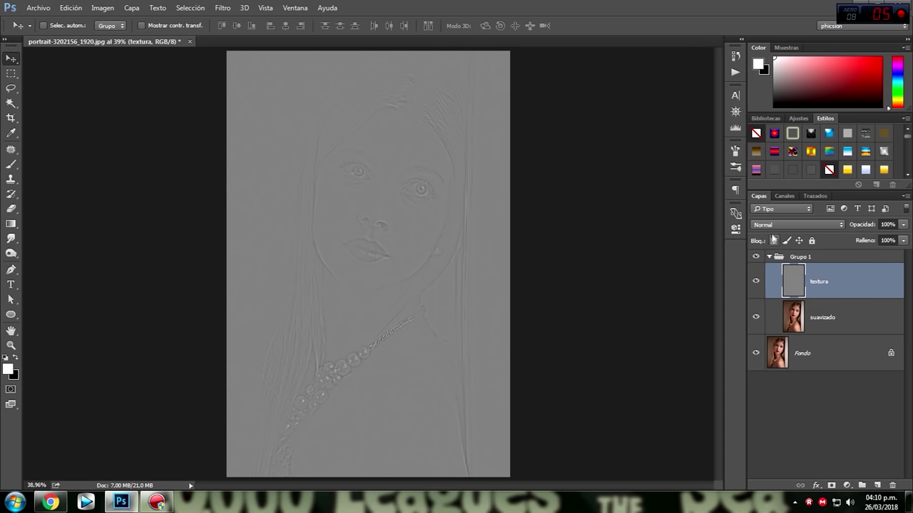
- Set textura's layer blend mode to Luz lineal
{"action": "left_click", "coordinate": [783, 226]}
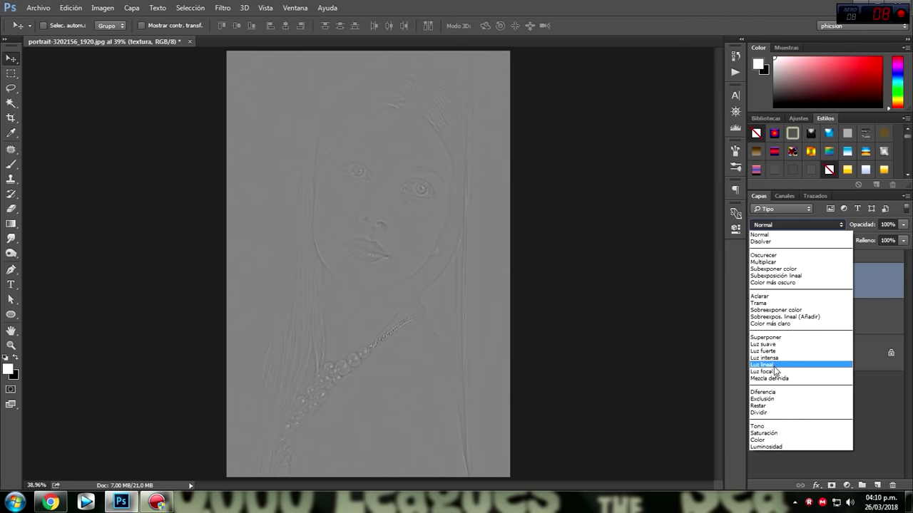
{"action": "left_click", "coordinate": [774, 366]}
{"action": "left_click", "coordinate": [772, 259]}
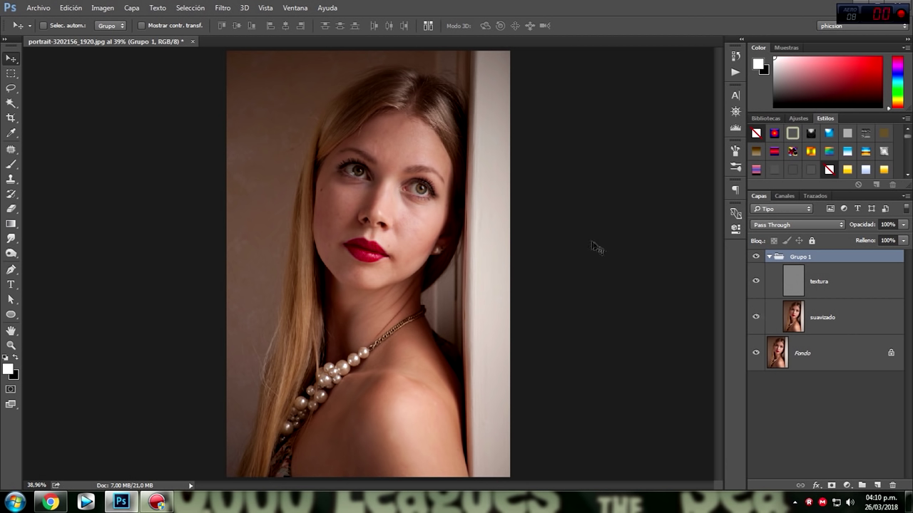
- Select suavizado, hide textura and zoom in on the face
{"action": "left_click", "coordinate": [837, 318]}
{"action": "left_click", "coordinate": [757, 282]}
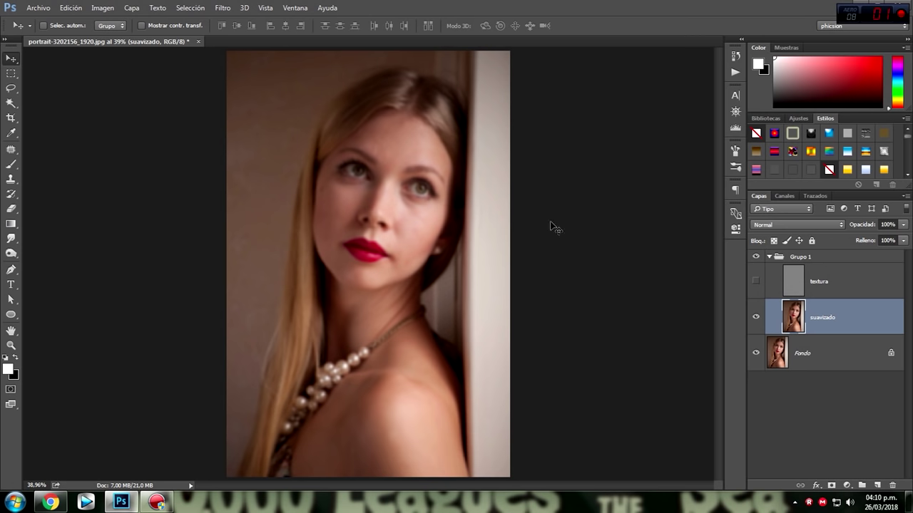
{"action": "scroll", "coordinate": [550, 228], "scroll_direction": "up", "scroll_amount": 1}
{"action": "scroll", "coordinate": [550, 228], "scroll_direction": "up", "scroll_amount": 2}
{"action": "scroll", "coordinate": [550, 228], "scroll_direction": "up", "scroll_amount": 1}
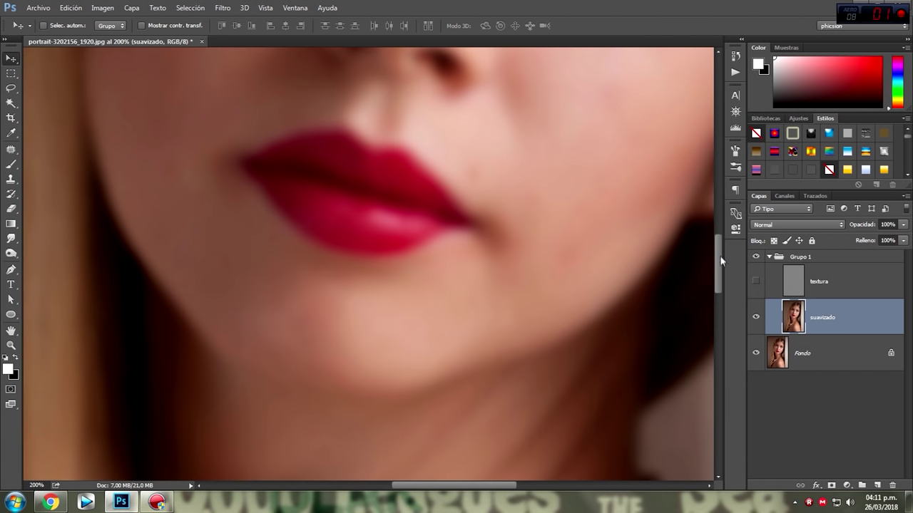
{"action": "left_click_drag", "start_coordinate": [719, 267], "coordinate": [719, 227]}
- Patch the cheek and forehead blemishes onto clean skin, then fit the portrait on screen
{"action": "left_click", "coordinate": [12, 149]}
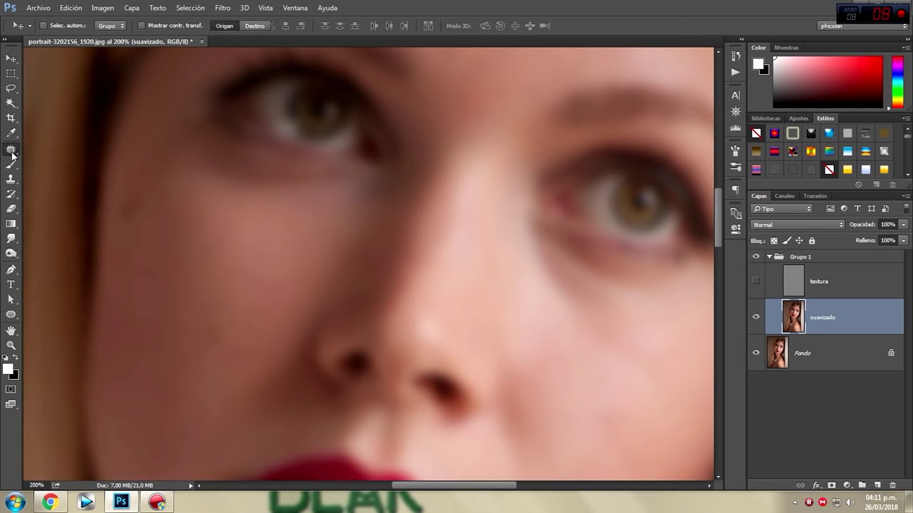
{"action": "right_click", "coordinate": [12, 150]}
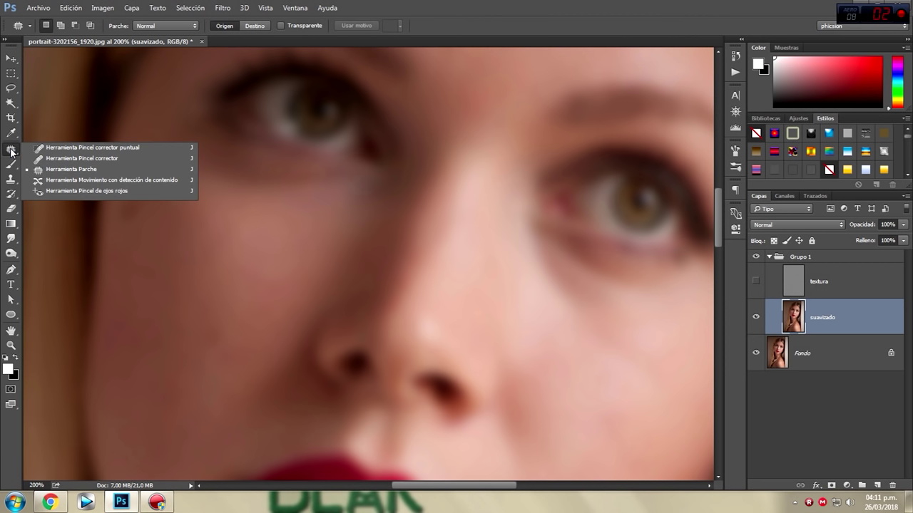
{"action": "left_click", "coordinate": [72, 172]}
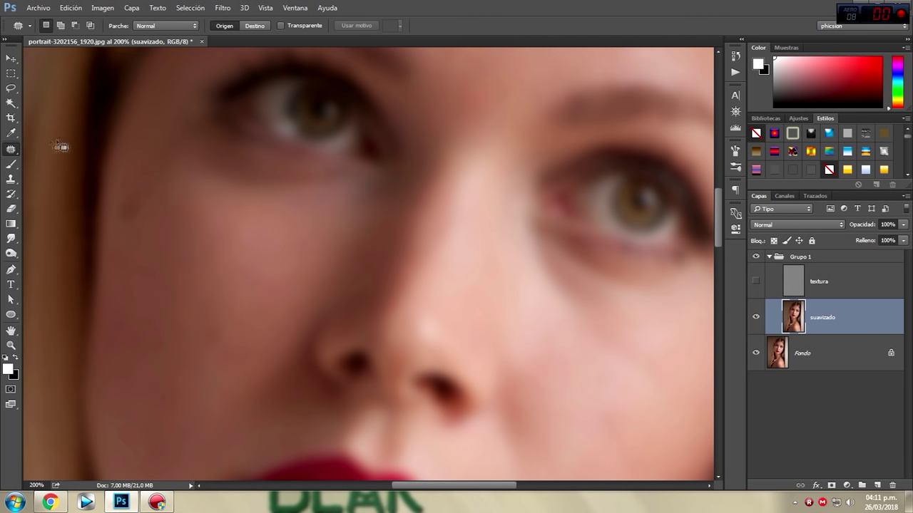
{"action": "left_click_drag", "start_coordinate": [212, 291], "coordinate": [231, 274]}
{"action": "mouse_move", "coordinate": [250, 226]}
{"action": "left_mouse_down"}
{"action": "mouse_move", "coordinate": [182, 249]}
{"action": "mouse_move", "coordinate": [200, 261]}
{"action": "mouse_move", "coordinate": [265, 239]}
{"action": "left_mouse_up"}
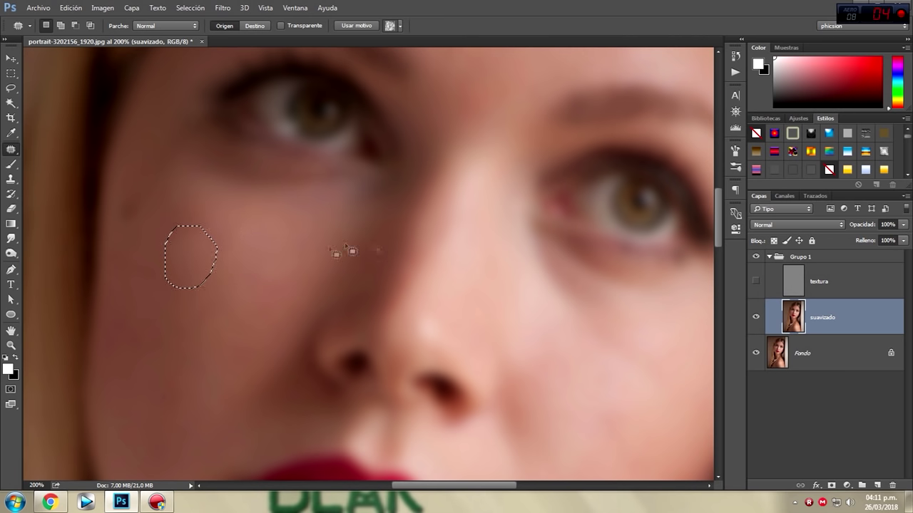
{"action": "left_click_drag", "start_coordinate": [720, 216], "coordinate": [719, 171]}
{"action": "mouse_move", "coordinate": [410, 247]}
{"action": "left_mouse_down"}
{"action": "mouse_move", "coordinate": [413, 296]}
{"action": "mouse_move", "coordinate": [425, 258]}
{"action": "mouse_move", "coordinate": [543, 248]}
{"action": "left_mouse_up"}
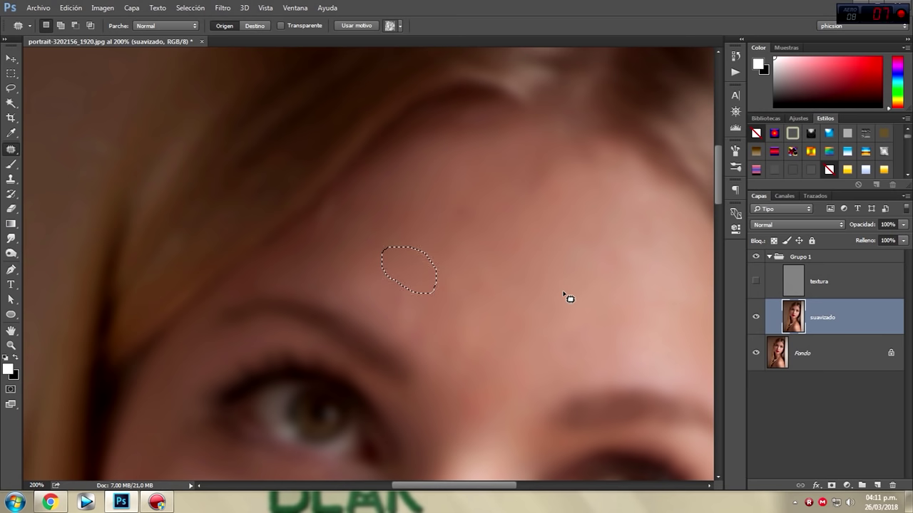
{"action": "key", "text": "ctrl+0"}
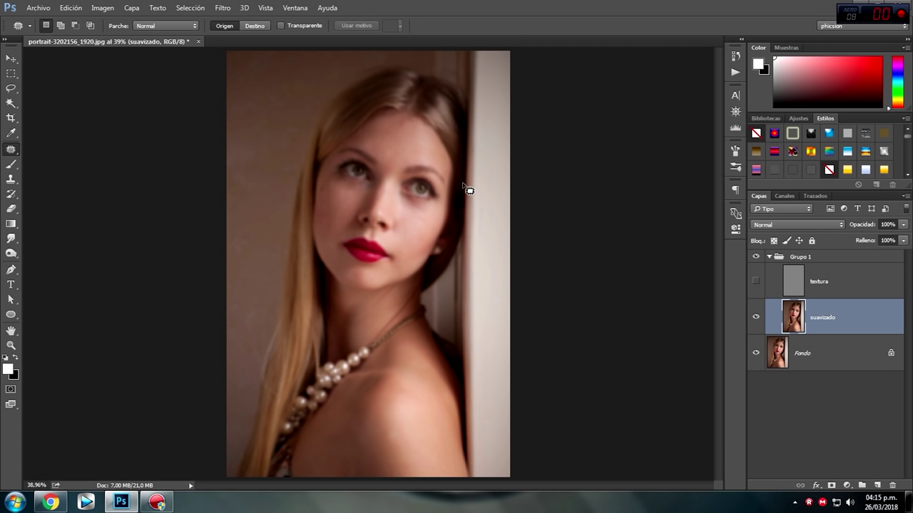
{"action": "left_click", "coordinate": [756, 318]}
{"action": "left_click", "coordinate": [757, 318]}
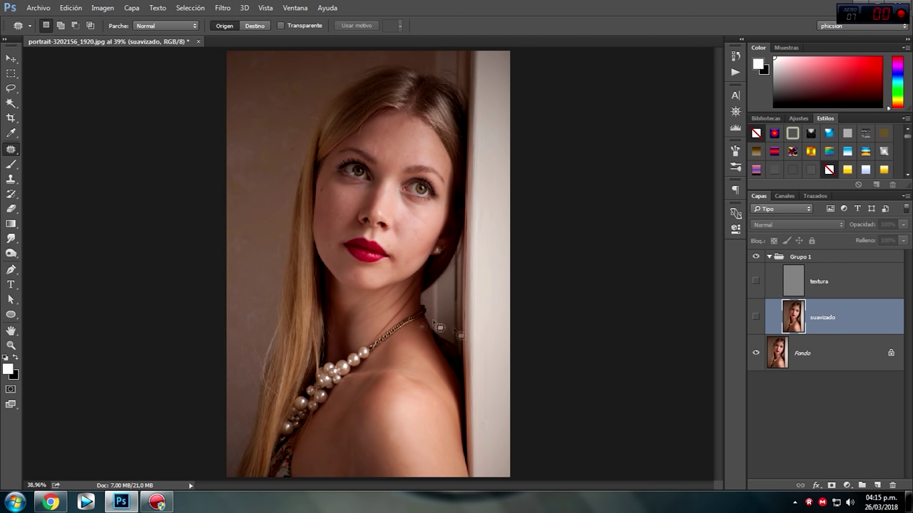
{"action": "left_click", "coordinate": [756, 317]}
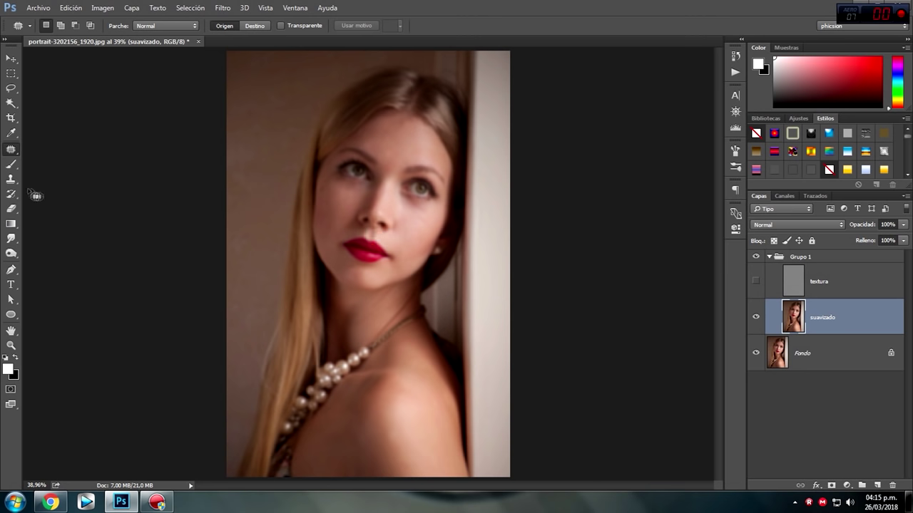
{"action": "left_click", "coordinate": [8, 181]}
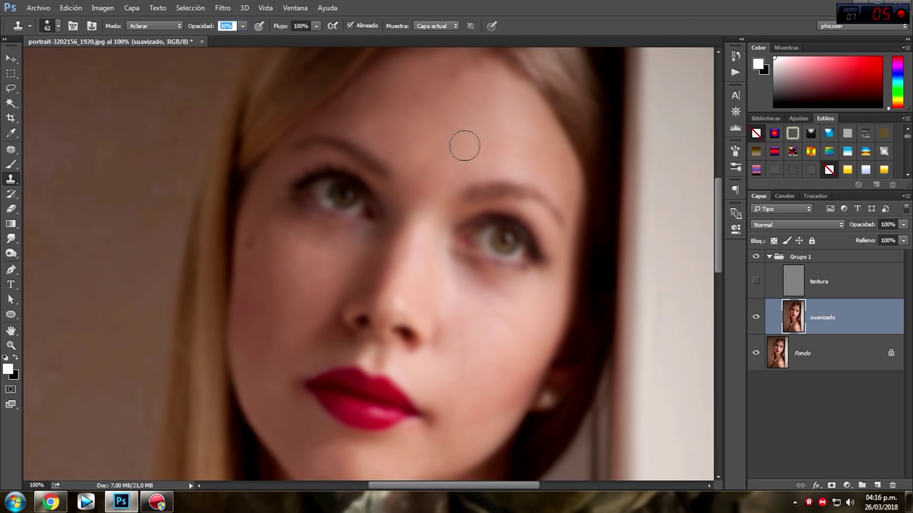
- Clone smooth skin over the forehead at 30% opacity, enlarging the brush to 88 px
{"action": "left_click", "coordinate": [453, 124], "text": "alt"}
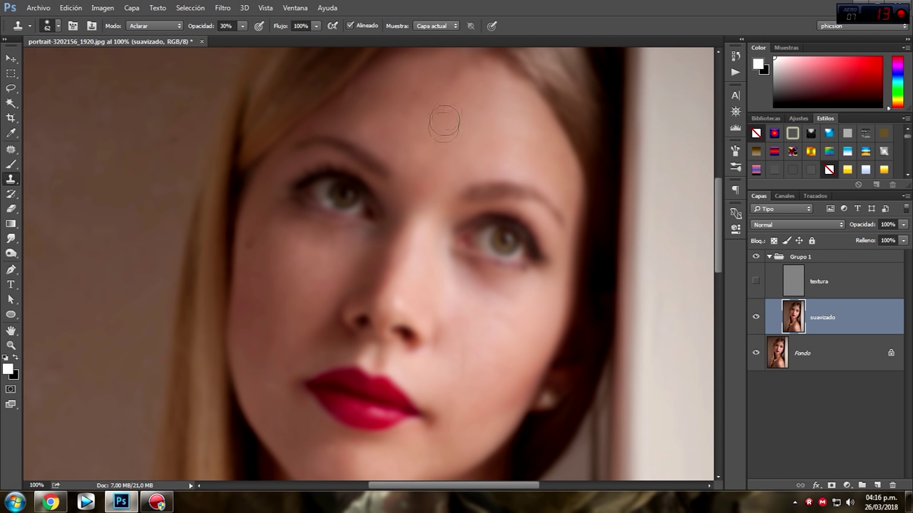
{"action": "mouse_move", "coordinate": [430, 158]}
{"action": "left_mouse_down"}
{"action": "mouse_move", "coordinate": [414, 135]}
{"action": "mouse_move", "coordinate": [455, 147]}
{"action": "left_mouse_up"}
{"action": "left_click", "coordinate": [465, 114], "text": "alt"}
{"action": "mouse_move", "coordinate": [436, 108]}
{"action": "left_mouse_down"}
{"action": "mouse_move", "coordinate": [417, 107]}
{"action": "mouse_move", "coordinate": [456, 143]}
{"action": "left_mouse_up"}
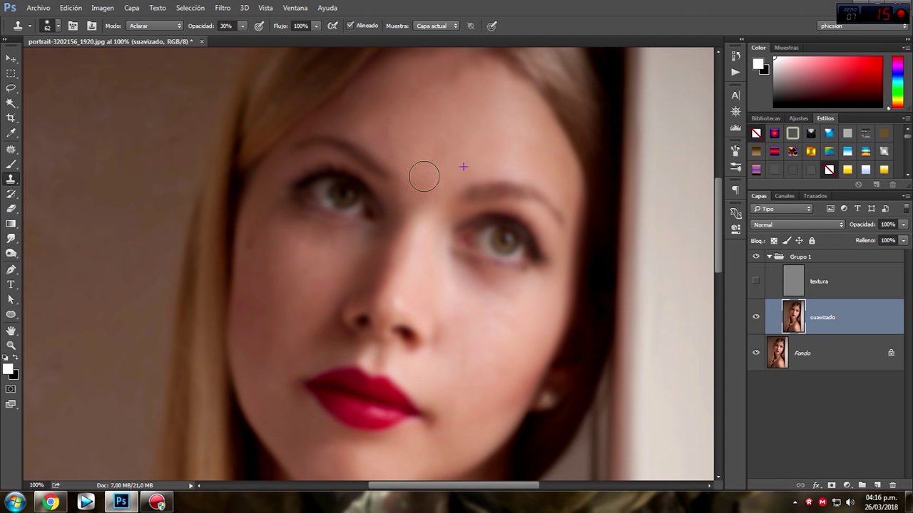
{"action": "left_click", "coordinate": [472, 107], "text": "alt"}
{"action": "left_click_drag", "start_coordinate": [424, 138], "coordinate": [410, 104]}
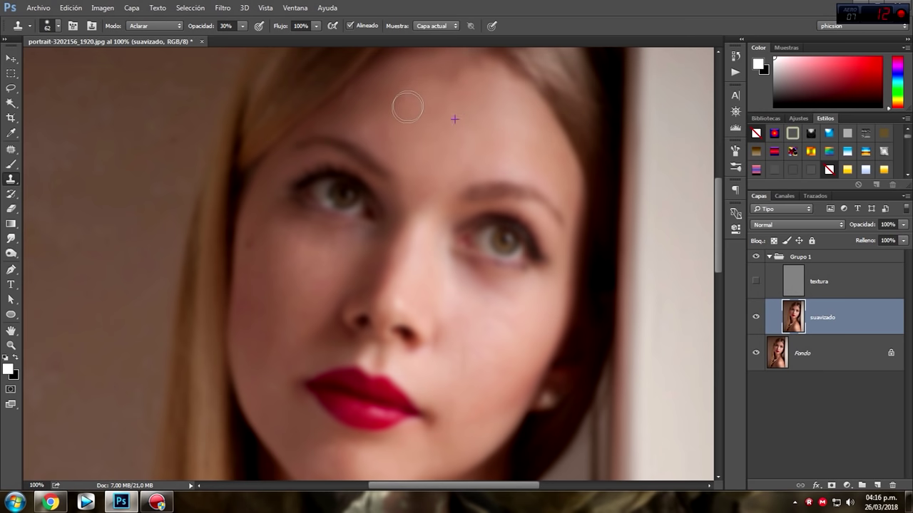
{"action": "left_click_drag", "start_coordinate": [450, 123], "coordinate": [465, 126]}
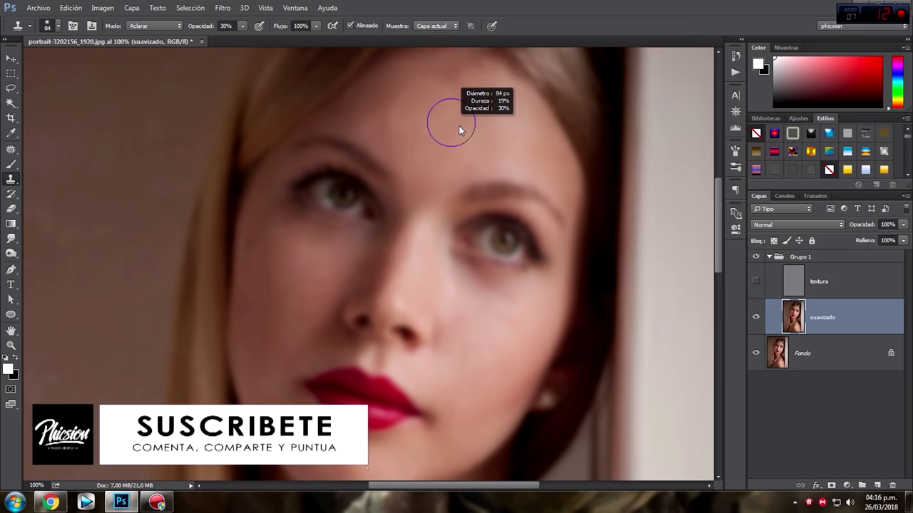
- Lower the stamp opacity to 23% and smooth the forehead, comparing with suavizado hidden
{"action": "left_click", "coordinate": [241, 26]}
{"action": "left_click_drag", "start_coordinate": [241, 37], "coordinate": [238, 38]}
{"action": "left_click", "coordinate": [499, 16]}
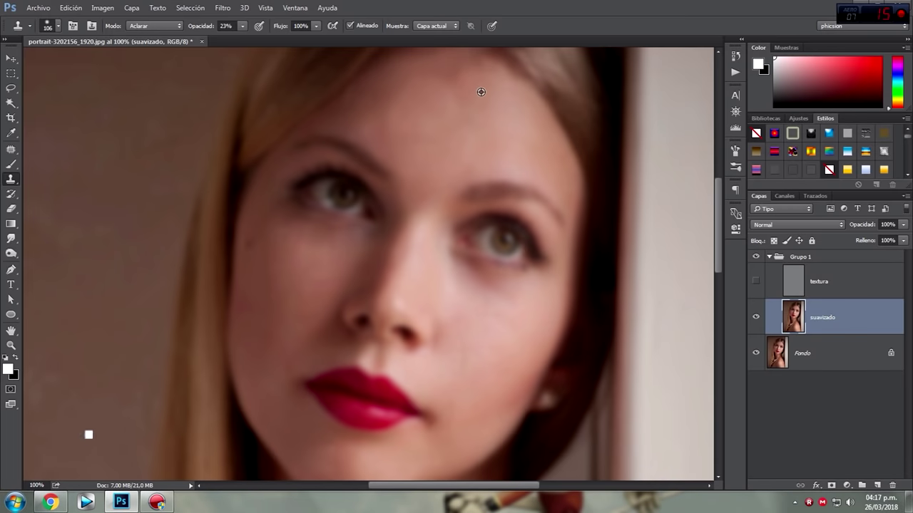
{"action": "left_click", "coordinate": [481, 92], "text": "alt"}
{"action": "mouse_move", "coordinate": [464, 108]}
{"action": "left_mouse_down"}
{"action": "mouse_move", "coordinate": [448, 129]}
{"action": "mouse_move", "coordinate": [471, 140]}
{"action": "mouse_move", "coordinate": [457, 159]}
{"action": "left_mouse_up"}
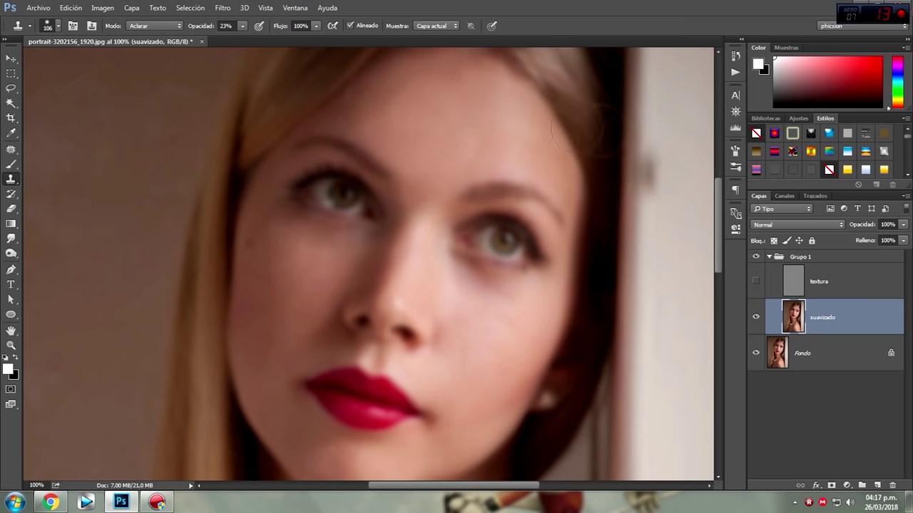
{"action": "left_click", "coordinate": [756, 317]}
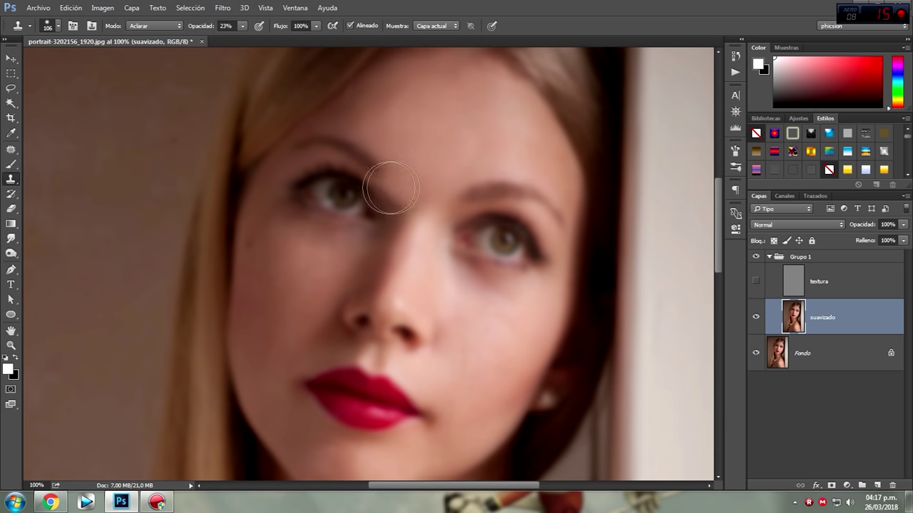
- Add more smoothing strokes and dabs across the forehead up to the hairline
{"action": "left_click", "coordinate": [444, 125], "text": "alt"}
{"action": "left_click_drag", "start_coordinate": [485, 135], "coordinate": [475, 161]}
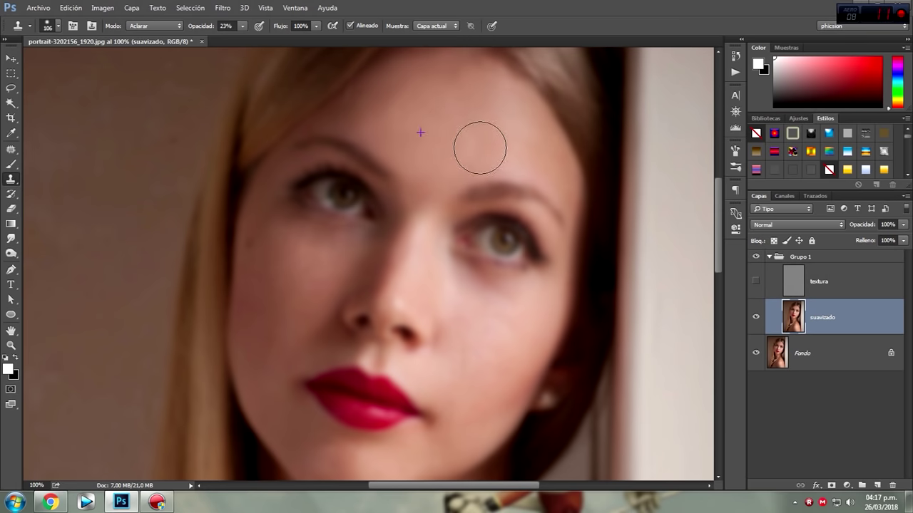
{"action": "left_click", "coordinate": [444, 116], "text": "alt"}
{"action": "mouse_move", "coordinate": [475, 157]}
{"action": "left_mouse_down"}
{"action": "mouse_move", "coordinate": [461, 175]}
{"action": "mouse_move", "coordinate": [460, 148]}
{"action": "mouse_move", "coordinate": [456, 181]}
{"action": "mouse_move", "coordinate": [428, 179]}
{"action": "left_mouse_up"}
{"action": "left_click", "coordinate": [442, 126], "text": "alt"}
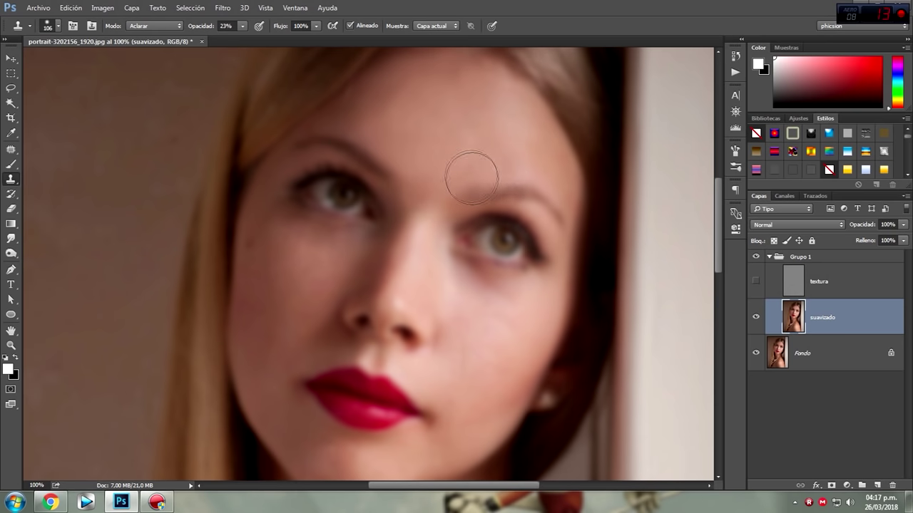
{"action": "left_click", "coordinate": [521, 142], "text": "alt"}
{"action": "left_click", "coordinate": [510, 113]}
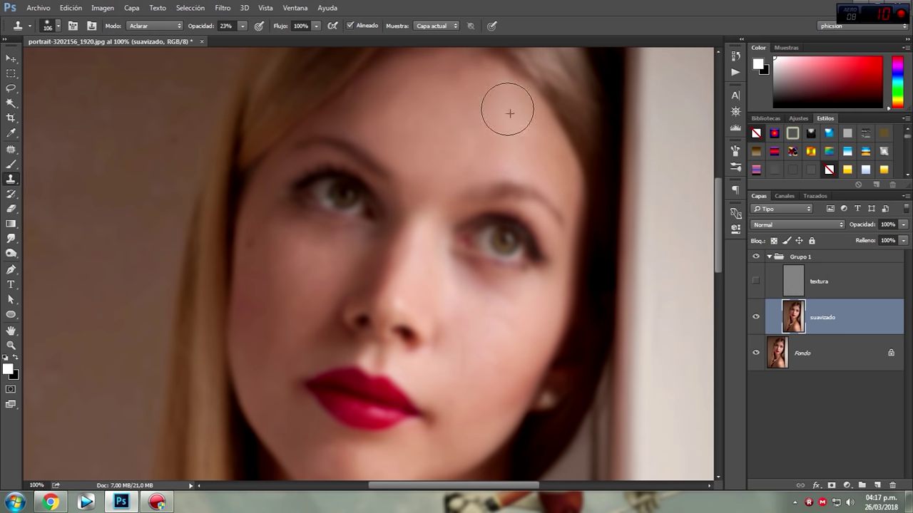
{"action": "left_click", "coordinate": [524, 149]}
- Lighten and smooth the skin under both eyes and down the left cheek
{"action": "left_click", "coordinate": [500, 336], "text": "alt"}
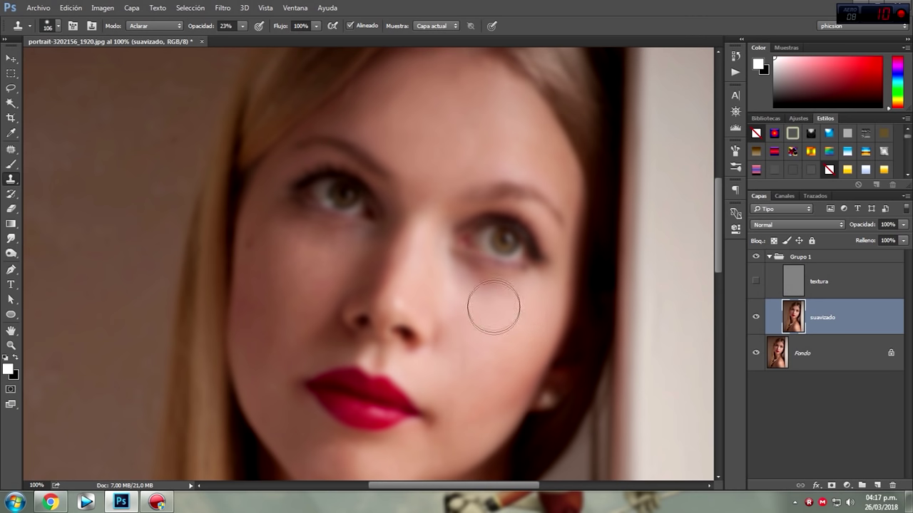
{"action": "left_click_drag", "start_coordinate": [504, 295], "coordinate": [477, 285]}
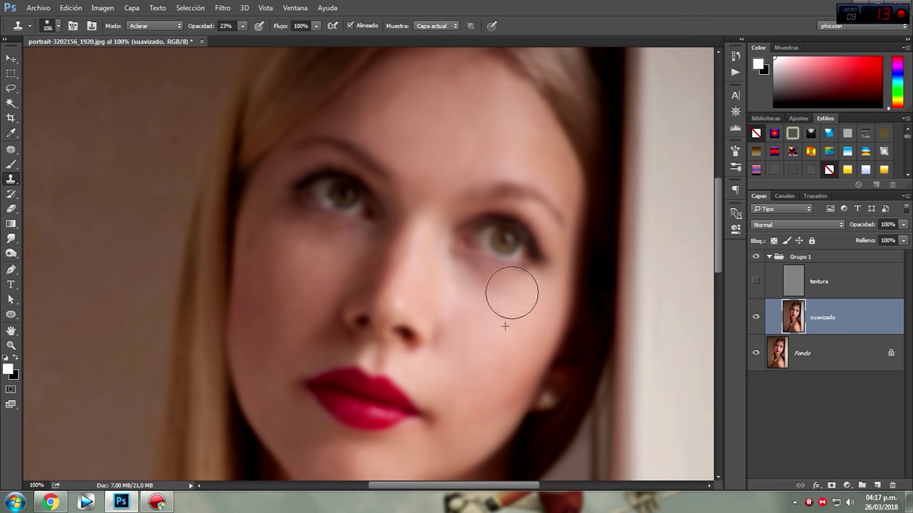
{"action": "left_click_drag", "start_coordinate": [470, 287], "coordinate": [497, 304]}
{"action": "left_click", "coordinate": [290, 303], "text": "alt"}
{"action": "mouse_move", "coordinate": [306, 251]}
{"action": "left_mouse_down"}
{"action": "mouse_move", "coordinate": [309, 243]}
{"action": "mouse_move", "coordinate": [321, 271]}
{"action": "left_mouse_up"}
{"action": "left_click", "coordinate": [281, 327], "text": "alt"}
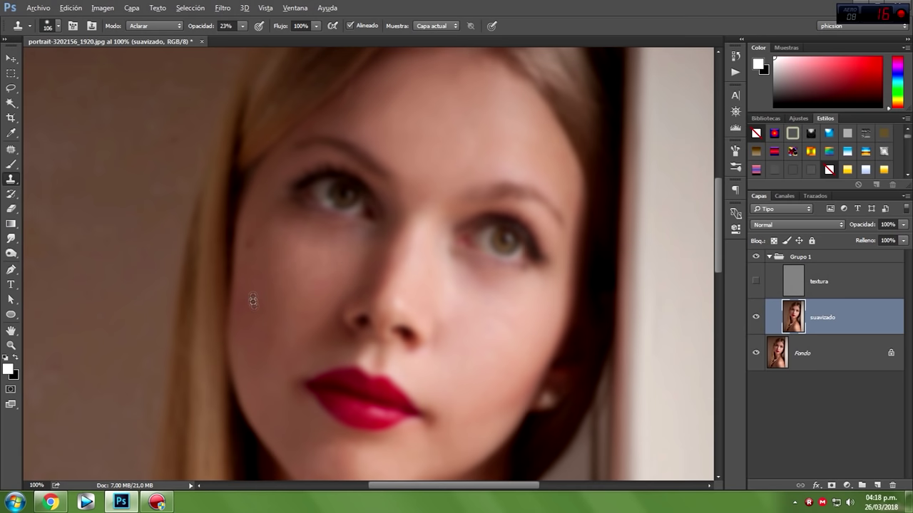
- Smooth the left cheek and the skin beside the nose, shrinking the brush to 90 px
{"action": "left_click", "coordinate": [259, 325], "text": "alt"}
{"action": "left_click_drag", "start_coordinate": [257, 306], "coordinate": [265, 289]}
{"action": "left_click", "coordinate": [319, 256], "text": "alt"}
{"action": "left_click_drag", "start_coordinate": [265, 275], "coordinate": [266, 308]}
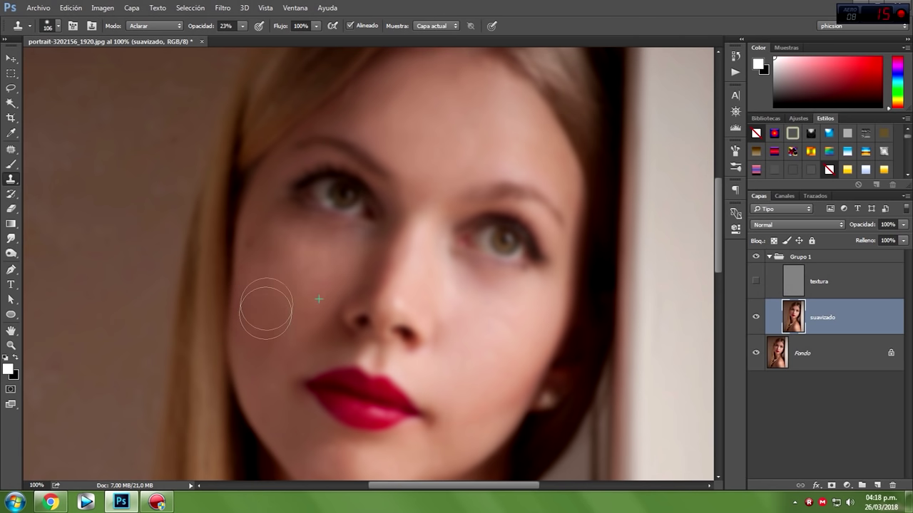
{"action": "left_click", "coordinate": [406, 310], "text": "alt"}
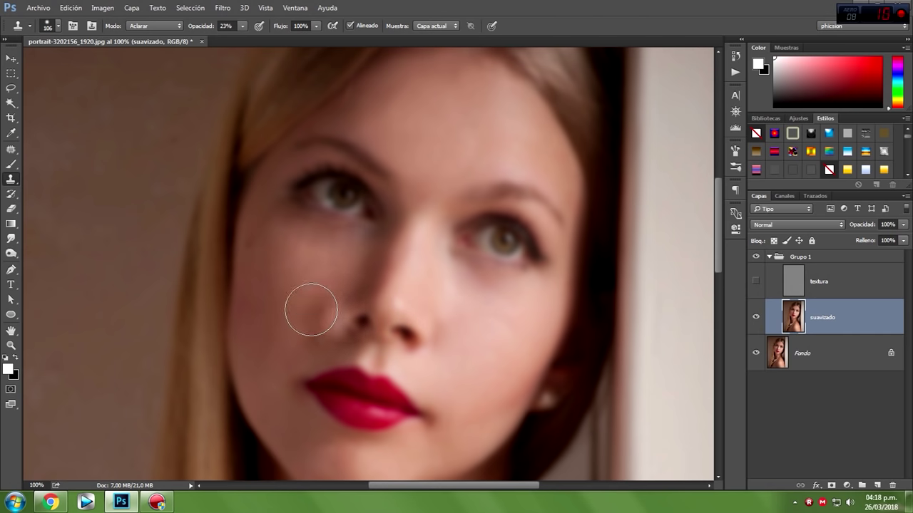
{"action": "left_click", "coordinate": [269, 308], "text": "alt"}
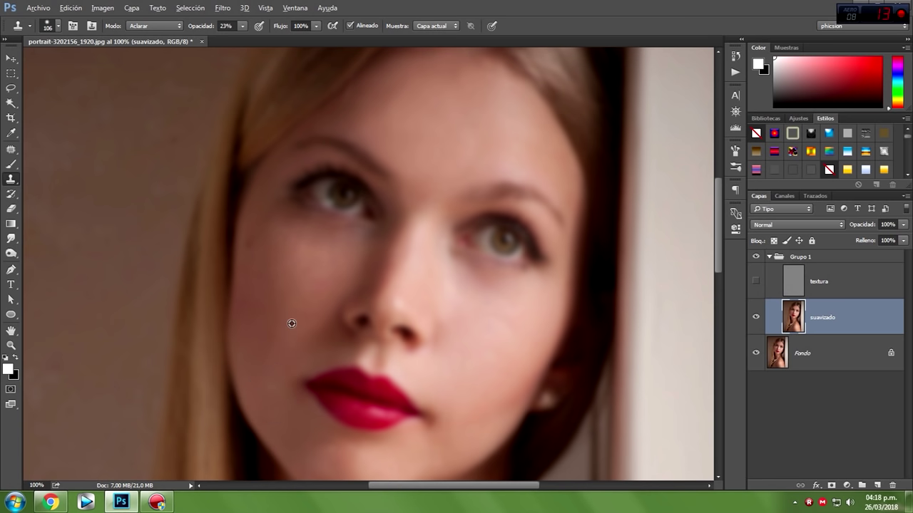
{"action": "left_click_drag", "start_coordinate": [332, 291], "coordinate": [407, 341]}
{"action": "key", "text": "bracketleft"}
{"action": "key", "text": "bracketleft"}
{"action": "mouse_move", "coordinate": [716, 211]}
{"action": "left_mouse_down"}
{"action": "mouse_move", "coordinate": [712, 227]}
{"action": "mouse_move", "coordinate": [723, 209]}
{"action": "left_mouse_up"}
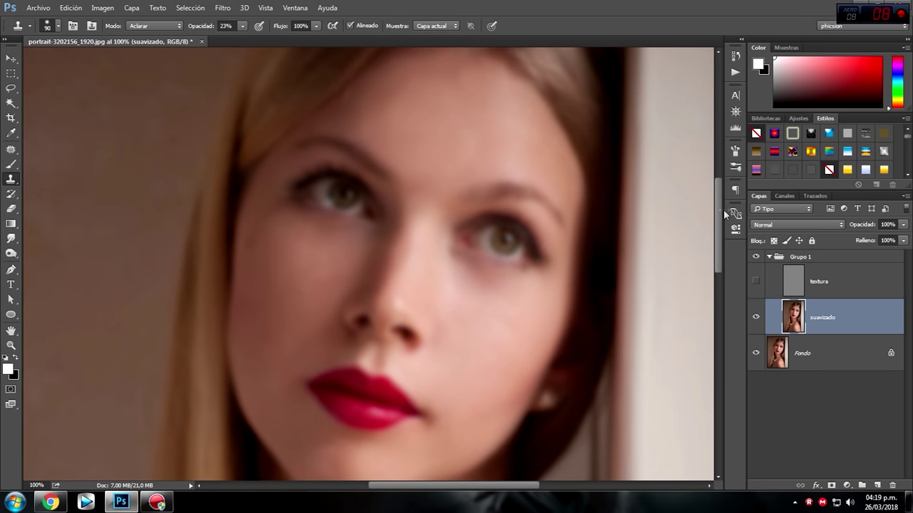
- Toggle textura, zoom out and toggle Grupo 1 to compare retouch against the original
{"action": "left_click", "coordinate": [757, 282]}
{"action": "left_click", "coordinate": [11, 58]}
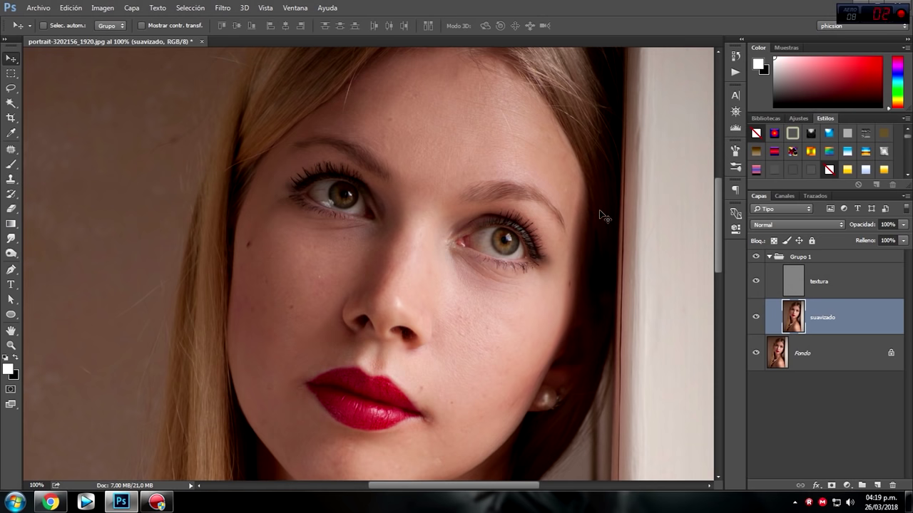
{"action": "key", "text": "ctrl+minus"}
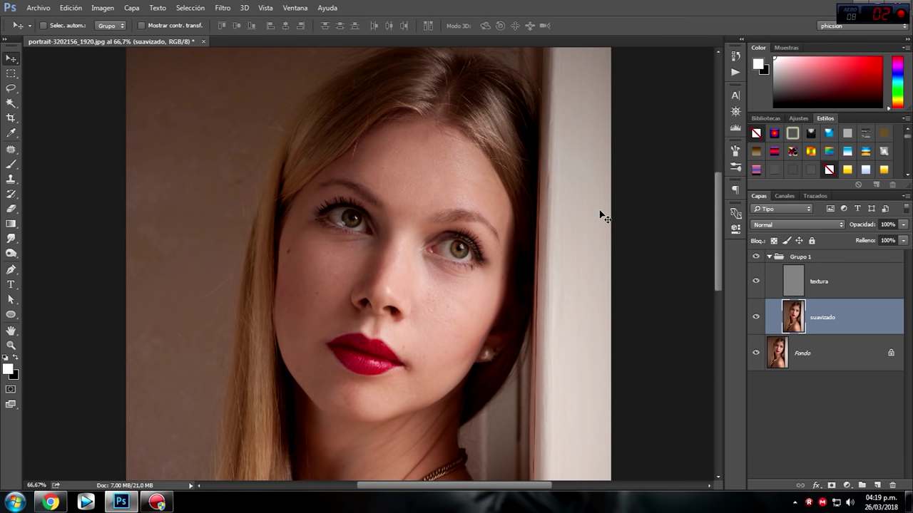
{"action": "left_click", "coordinate": [770, 258]}
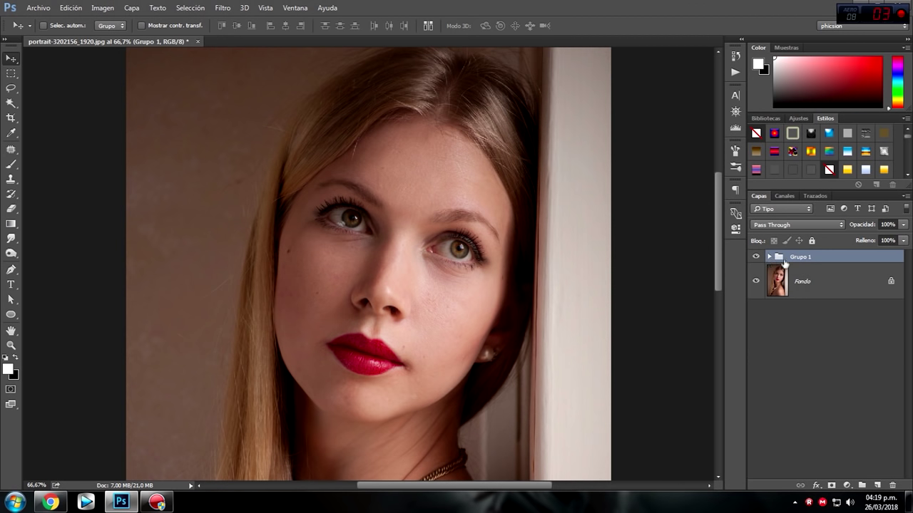
{"action": "left_click", "coordinate": [757, 257]}
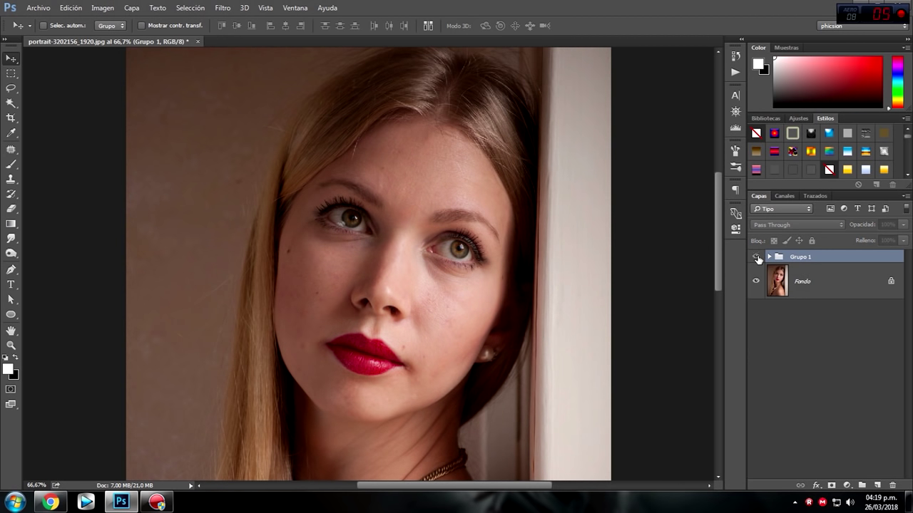
{"action": "left_click", "coordinate": [757, 257]}
{"action": "left_click", "coordinate": [757, 257]}
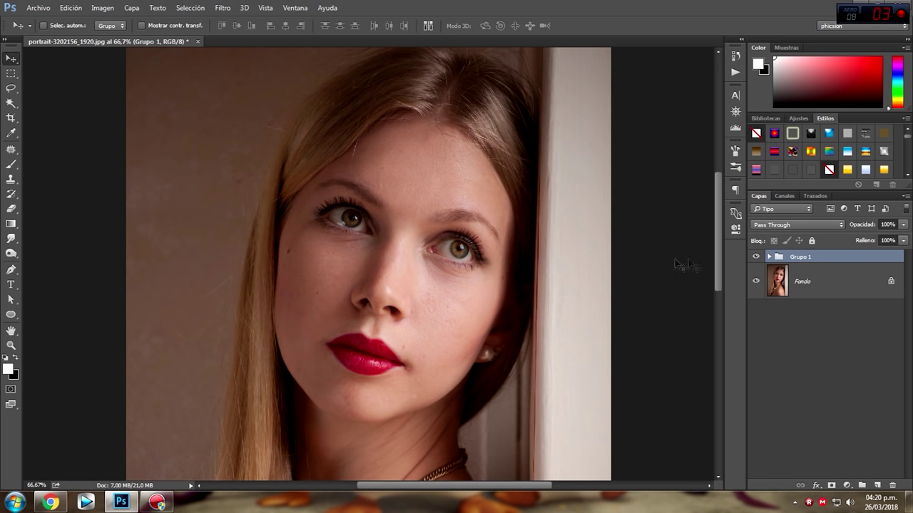
{"action": "left_click", "coordinate": [757, 258]}
{"action": "mouse_move", "coordinate": [718, 217]}
{"action": "left_mouse_down"}
{"action": "mouse_move", "coordinate": [716, 206]}
{"action": "mouse_move", "coordinate": [717, 218]}
{"action": "left_mouse_up"}
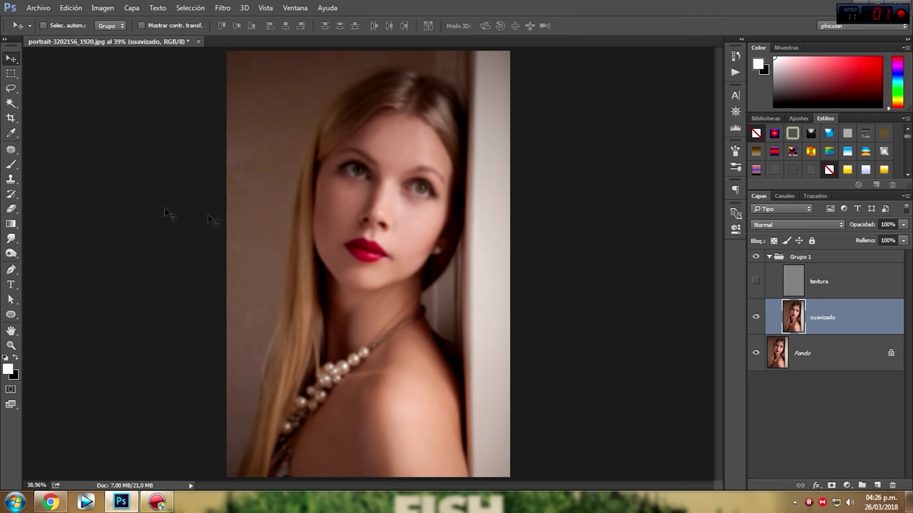
- Toggle suavizado's visibility to check its smoothing effect
{"action": "left_click", "coordinate": [756, 321]}
{"action": "left_click", "coordinate": [756, 320]}
{"action": "left_click", "coordinate": [756, 321]}
{"action": "left_click", "coordinate": [769, 257]}
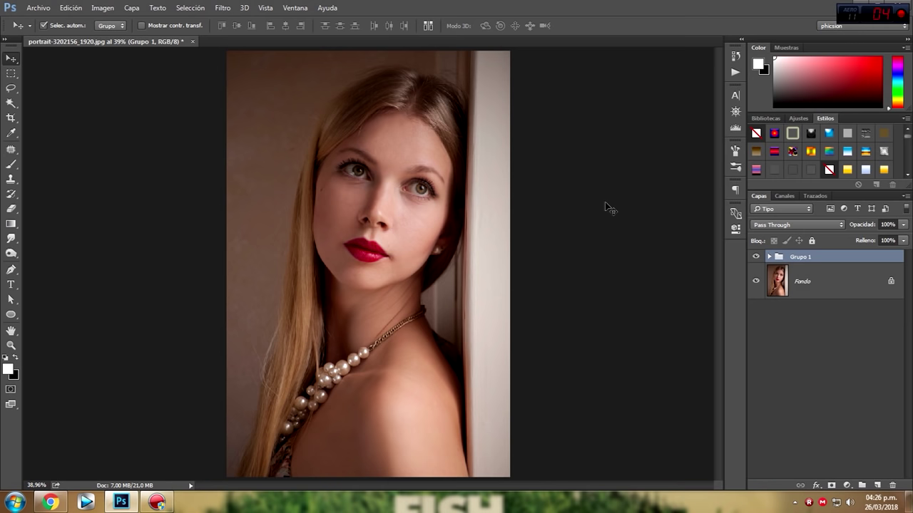
- Select textura inside Grupo 1 and zoom the face to 200%
{"action": "key", "text": "ctrl+plus"}
{"action": "key", "text": "ctrl+plus"}
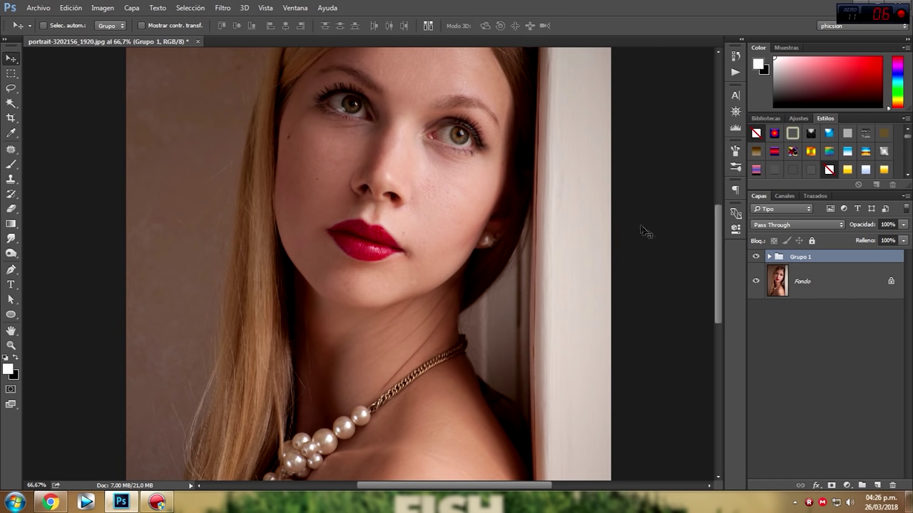
{"action": "left_click_drag", "start_coordinate": [719, 267], "coordinate": [721, 223]}
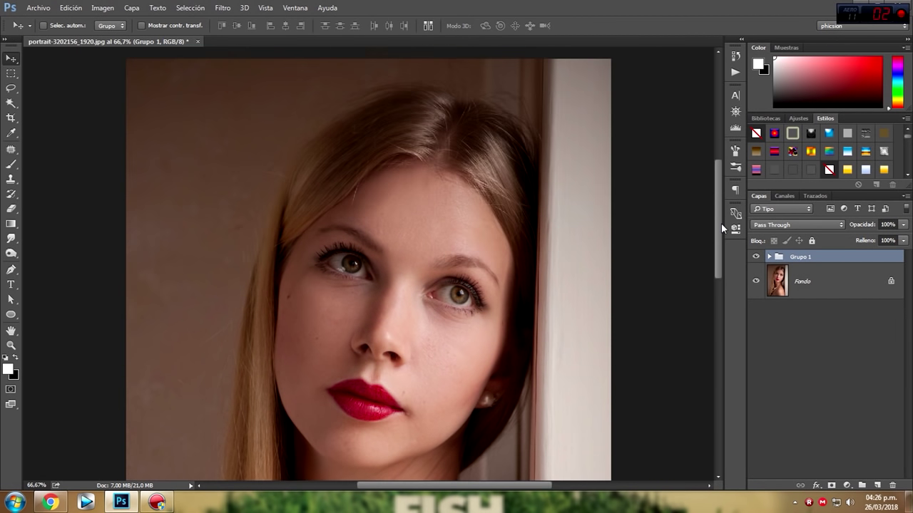
{"action": "left_click", "coordinate": [769, 256]}
{"action": "left_click", "coordinate": [839, 285]}
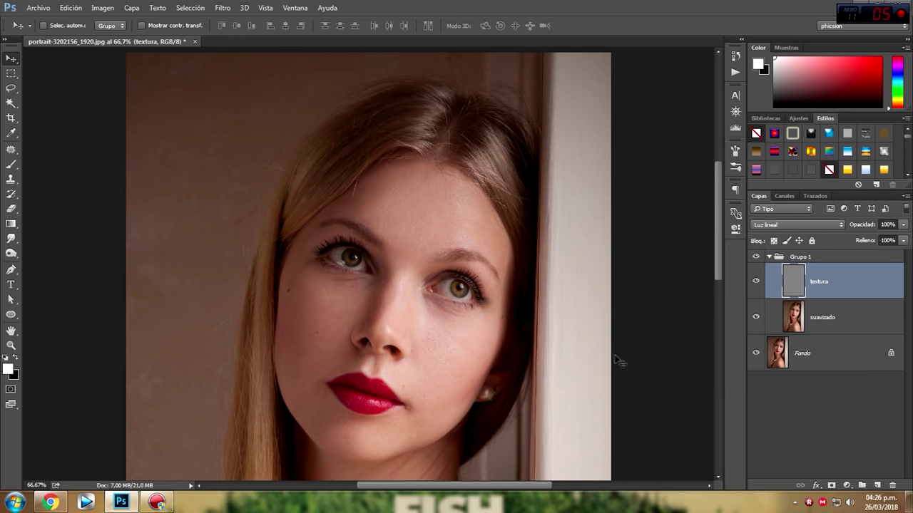
{"action": "key", "text": "ctrl+plus"}
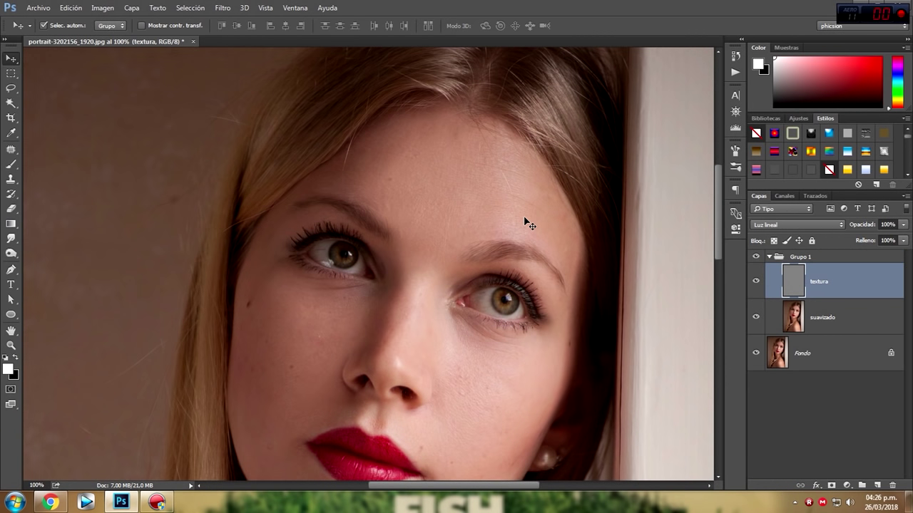
{"action": "key", "text": "ctrl+plus"}
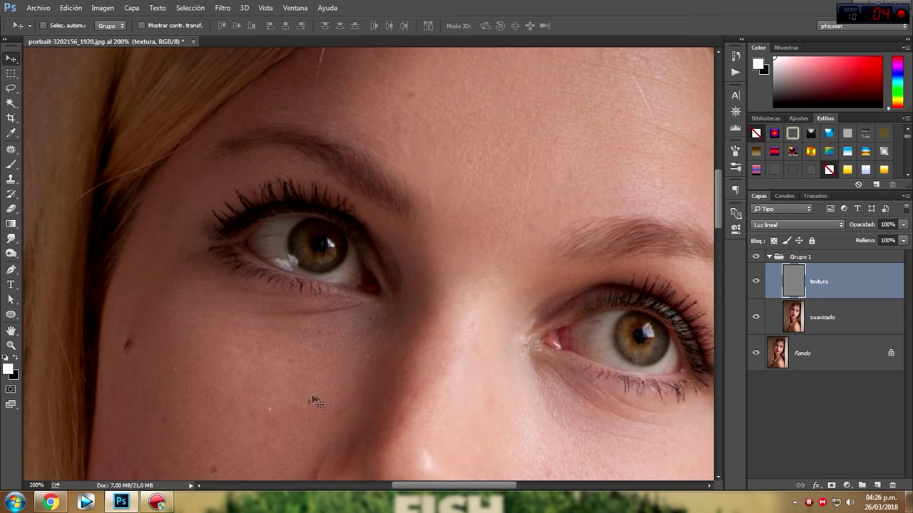
- Patch the small blemishes on the cheeks, beside the lips and on the chin in textura
{"action": "left_click", "coordinate": [13, 149]}
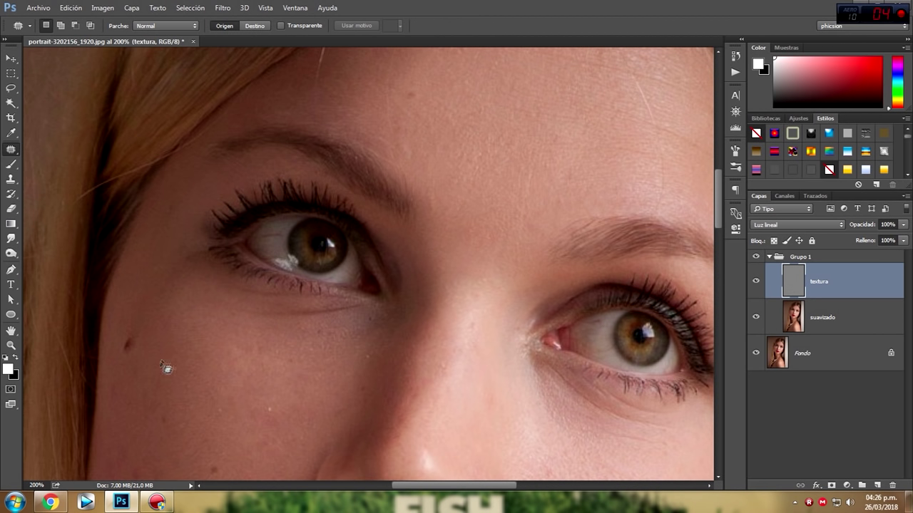
{"action": "mouse_move", "coordinate": [187, 385]}
{"action": "left_mouse_down"}
{"action": "mouse_move", "coordinate": [180, 370]}
{"action": "mouse_move", "coordinate": [224, 411]}
{"action": "left_mouse_up"}
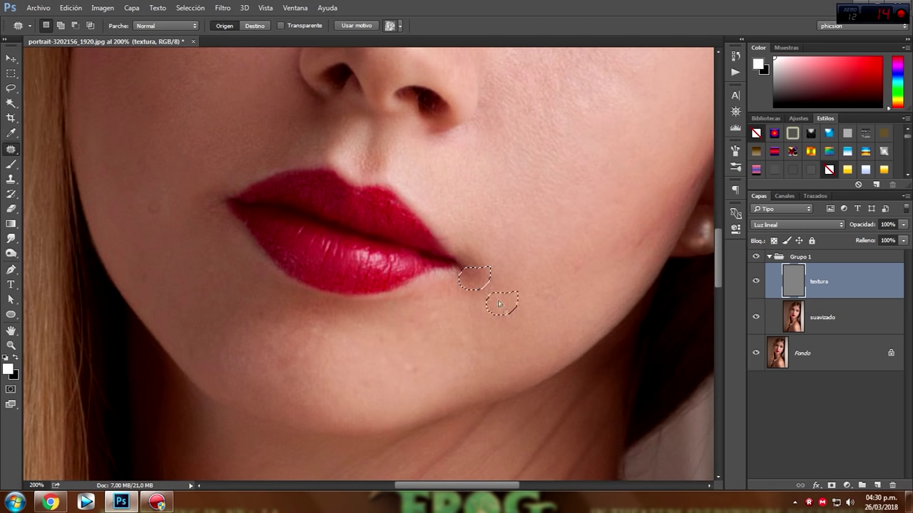
{"action": "left_click_drag", "start_coordinate": [642, 265], "coordinate": [618, 268]}
{"action": "left_click_drag", "start_coordinate": [561, 202], "coordinate": [546, 219]}
{"action": "left_click_drag", "start_coordinate": [634, 213], "coordinate": [410, 367]}
{"action": "left_click_drag", "start_coordinate": [153, 186], "coordinate": [168, 227]}
{"action": "left_click_drag", "start_coordinate": [301, 336], "coordinate": [364, 381]}
{"action": "left_click_drag", "start_coordinate": [391, 350], "coordinate": [385, 354]}
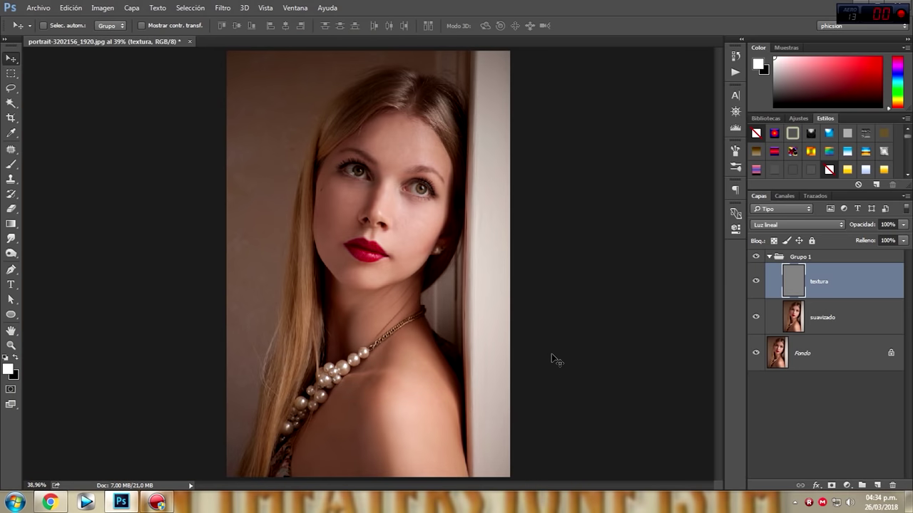
- Toggle Grupo 1 to compare before and after, zooming the face to 100%
{"action": "left_click", "coordinate": [769, 257]}
{"action": "left_click", "coordinate": [757, 257]}
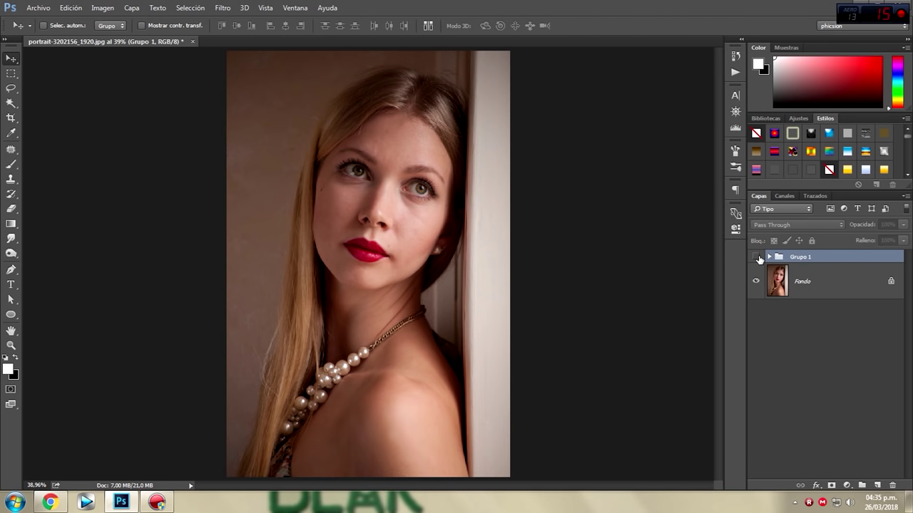
{"action": "key", "text": "ctrl+plus"}
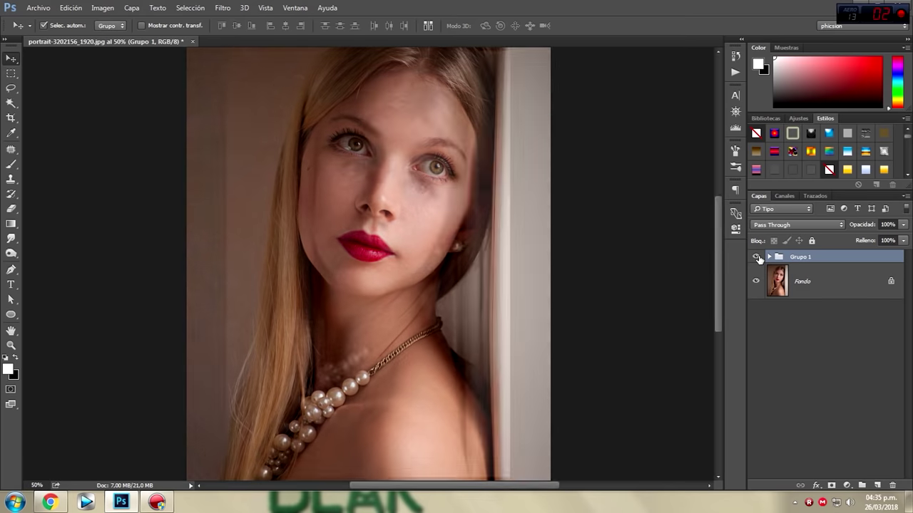
{"action": "key", "text": "ctrl+plus"}
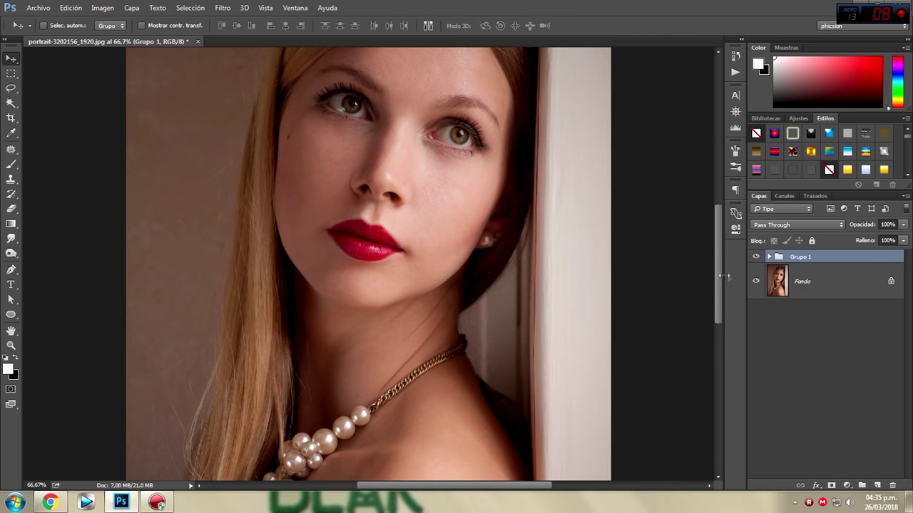
{"action": "left_click_drag", "start_coordinate": [719, 274], "coordinate": [719, 242]}
{"action": "key", "text": "ctrl+plus"}
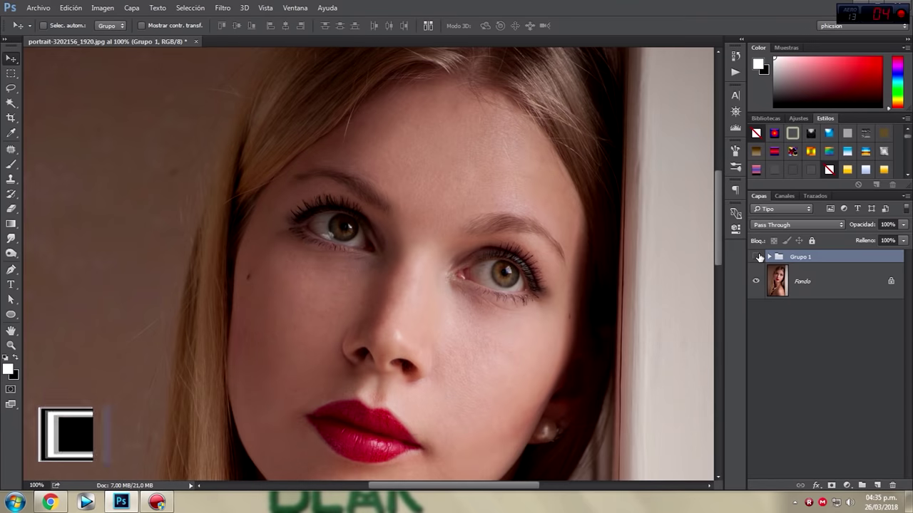
{"action": "key", "text": "j"}
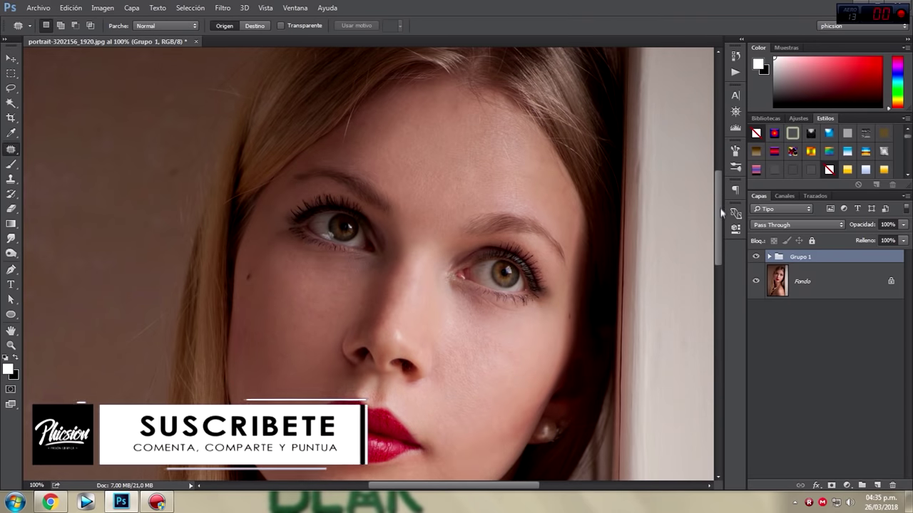
{"action": "mouse_move", "coordinate": [720, 221]}
{"action": "left_mouse_down"}
{"action": "mouse_move", "coordinate": [719, 252]}
{"action": "mouse_move", "coordinate": [717, 204]}
{"action": "left_mouse_up"}
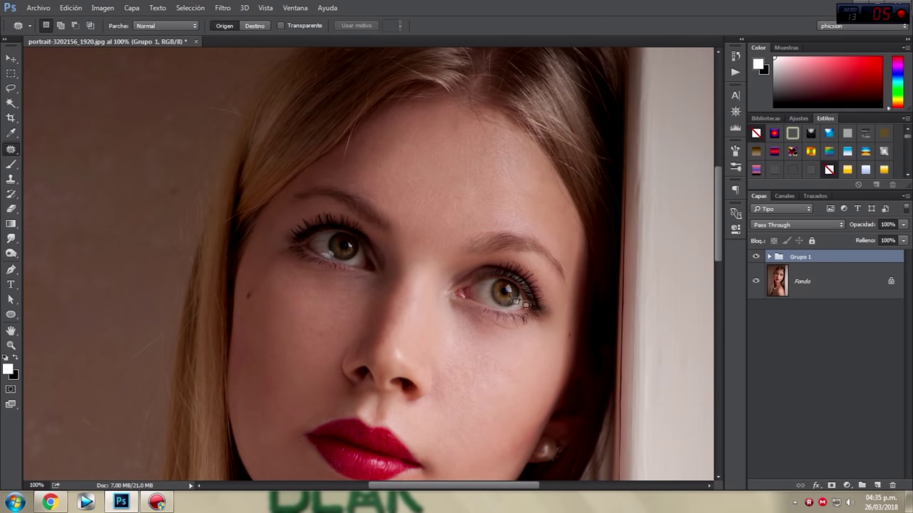
- Zoom to 200%, pan over the forehead, nose and cheek, and select textura
{"action": "left_click", "coordinate": [770, 258]}
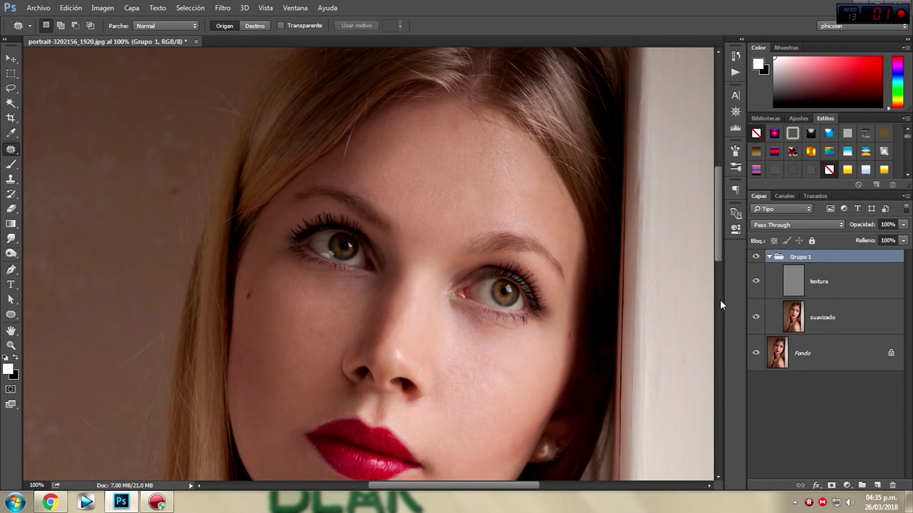
{"action": "key", "text": "ctrl+plus"}
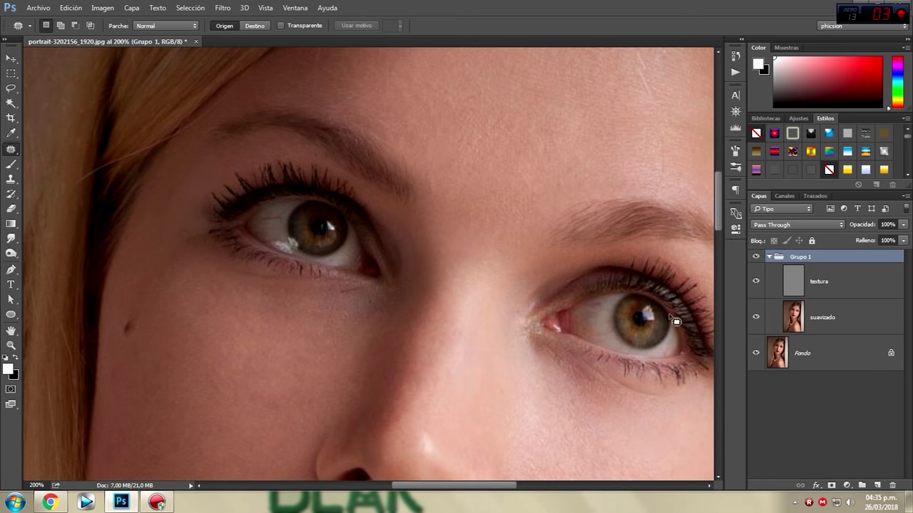
{"action": "key", "text": "h"}
{"action": "left_click_drag", "start_coordinate": [547, 87], "coordinate": [424, 218]}
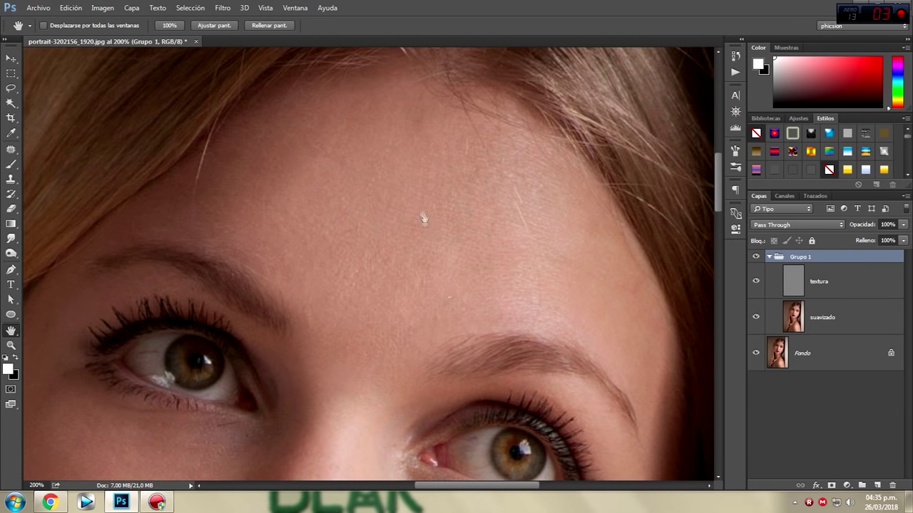
{"action": "scroll", "coordinate": [439, 240], "scroll_direction": "down", "scroll_amount": 1}
{"action": "scroll", "coordinate": [442, 362], "scroll_direction": "down", "scroll_amount": 3}
{"action": "scroll", "coordinate": [486, 234], "scroll_direction": "down", "scroll_amount": 3}
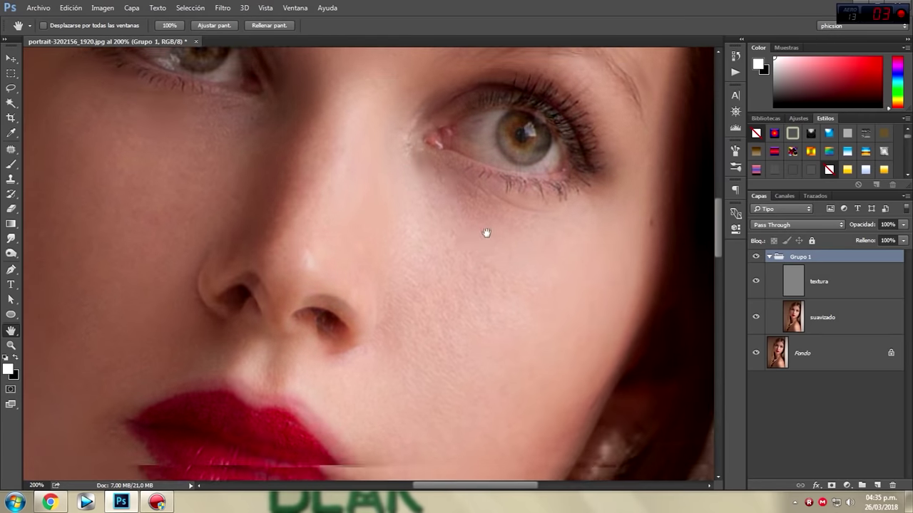
{"action": "scroll", "coordinate": [540, 350], "scroll_direction": "down", "scroll_amount": 2}
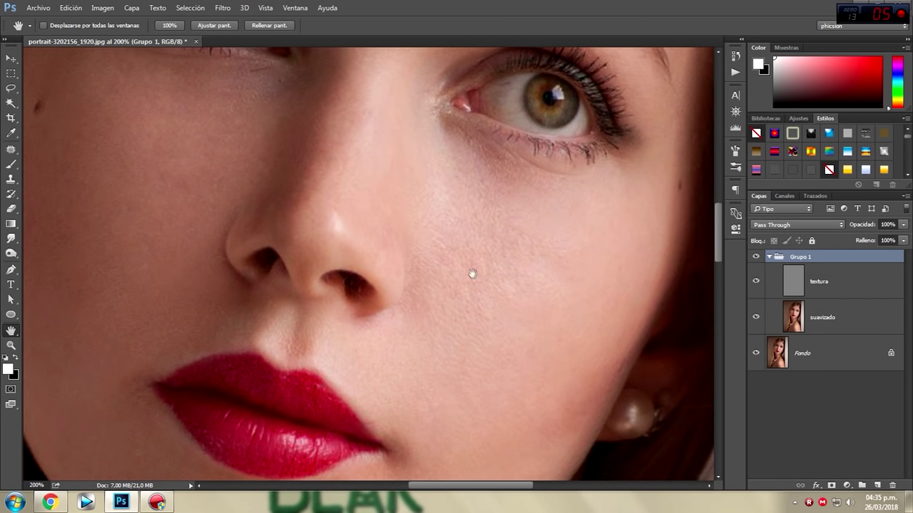
{"action": "left_click", "coordinate": [841, 284]}
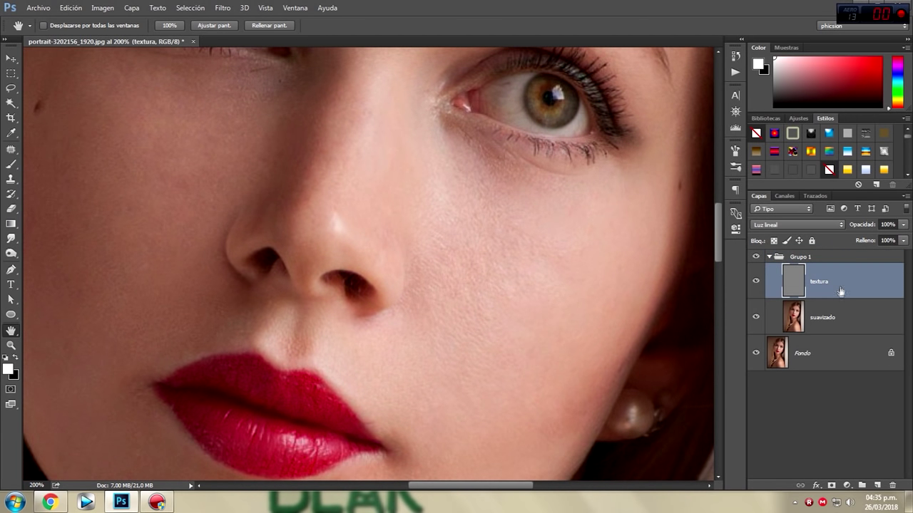
- Set the Eraser on textura to 6% opacity and about 71 px, then pick Clone Stamp
{"action": "left_click", "coordinate": [11, 208]}
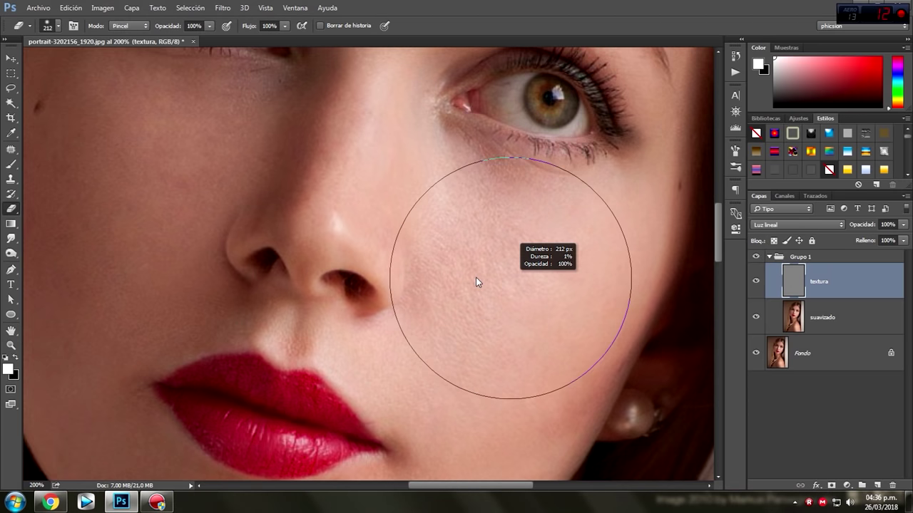
{"action": "left_click_drag", "start_coordinate": [510, 277], "coordinate": [432, 284]}
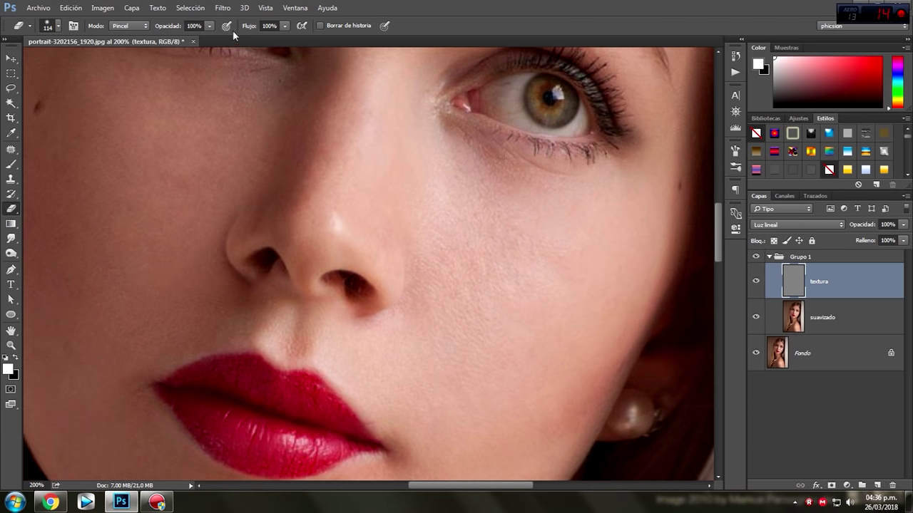
{"action": "left_click", "coordinate": [209, 27]}
{"action": "left_click", "coordinate": [154, 39]}
{"action": "mouse_move", "coordinate": [519, 265]}
{"action": "left_mouse_down"}
{"action": "mouse_move", "coordinate": [493, 268]}
{"action": "mouse_move", "coordinate": [523, 297]}
{"action": "mouse_move", "coordinate": [452, 217]}
{"action": "mouse_move", "coordinate": [530, 249]}
{"action": "mouse_move", "coordinate": [509, 210]}
{"action": "mouse_move", "coordinate": [449, 285]}
{"action": "left_mouse_up"}
{"action": "left_click", "coordinate": [13, 179]}
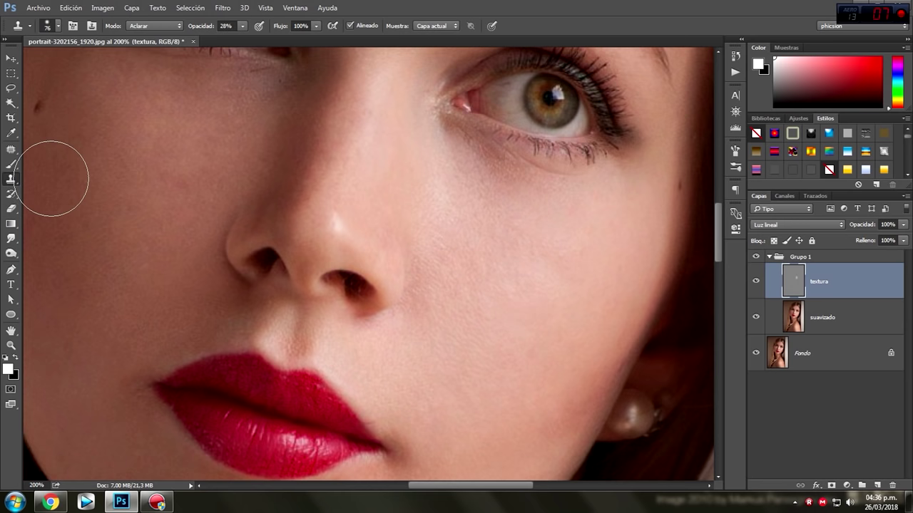
- Lower the textura layer's opacity to about 90%
{"action": "key", "text": "v"}
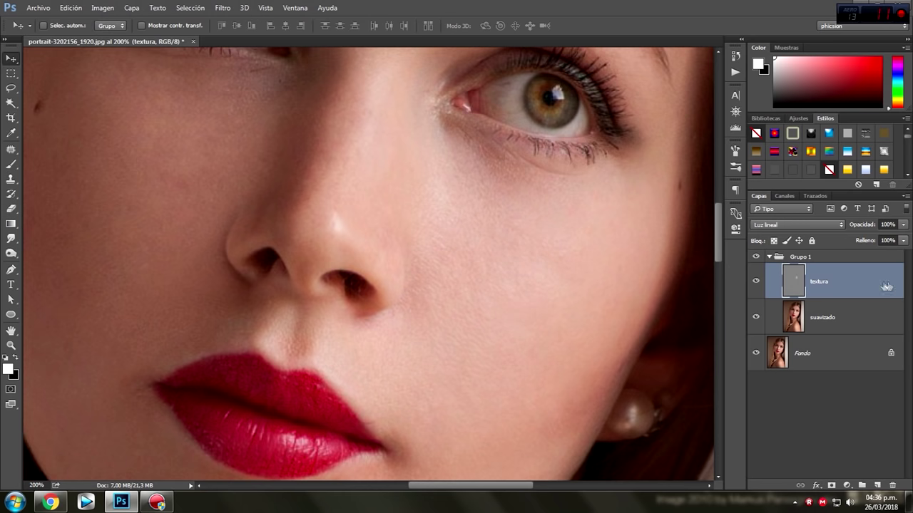
{"action": "left_click_drag", "start_coordinate": [903, 225], "coordinate": [899, 239]}
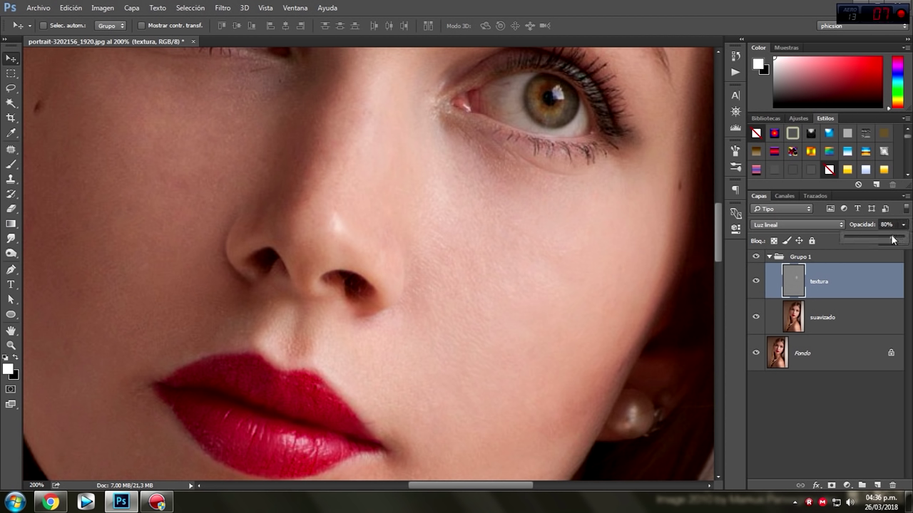
{"action": "left_click_drag", "start_coordinate": [896, 239], "coordinate": [897, 240]}
- Collapse Grupo 1 and toggle its visibility to compare the portrait with and without it
{"action": "left_click", "coordinate": [768, 257]}
{"action": "left_click", "coordinate": [757, 257]}
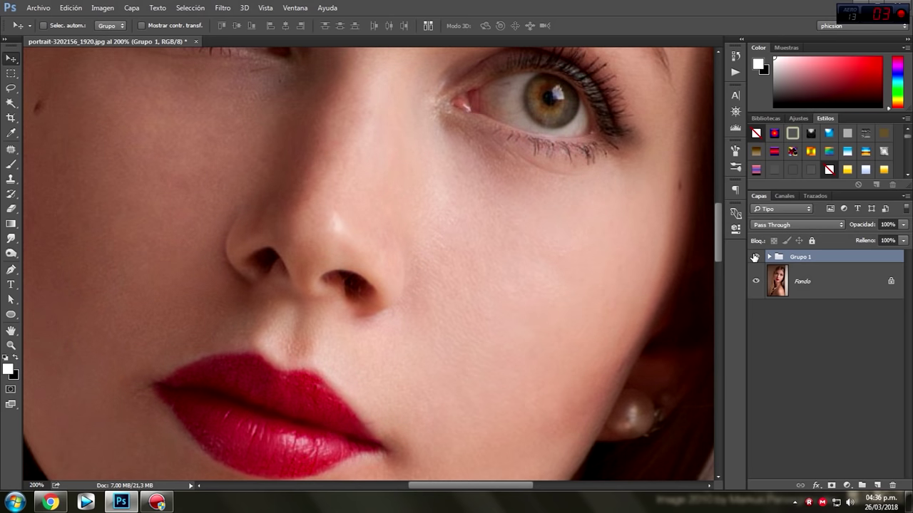
{"action": "left_click_drag", "start_coordinate": [719, 259], "coordinate": [720, 197]}
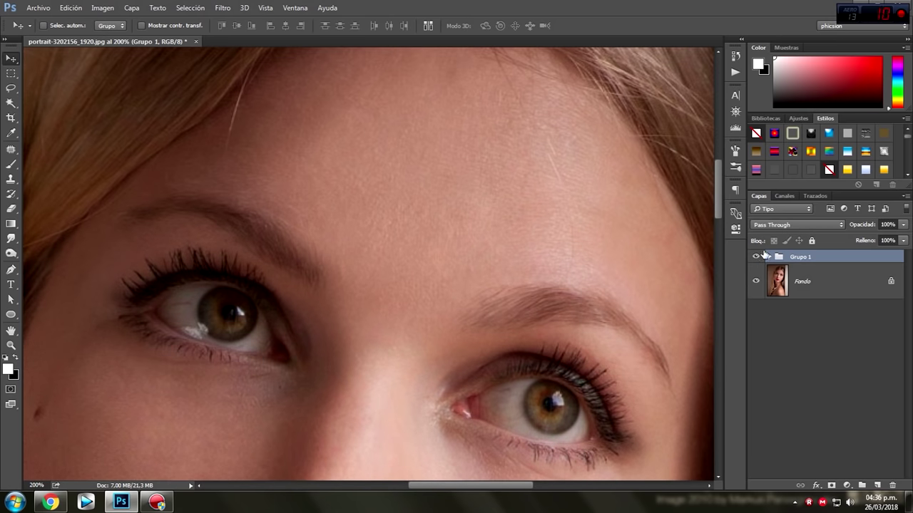
{"action": "left_click", "coordinate": [757, 258]}
- Fit the portrait on screen and toggle the Superponer-mode Capa 1 on and off to preview it
{"action": "key", "text": "ctrl+0"}
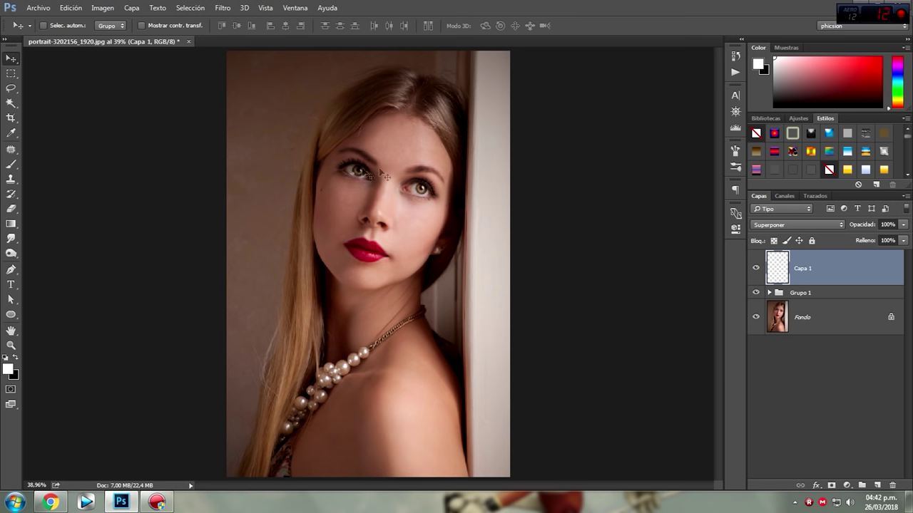
{"action": "left_click", "coordinate": [756, 270]}
{"action": "left_click", "coordinate": [755, 269]}
{"action": "left_click", "coordinate": [756, 269]}
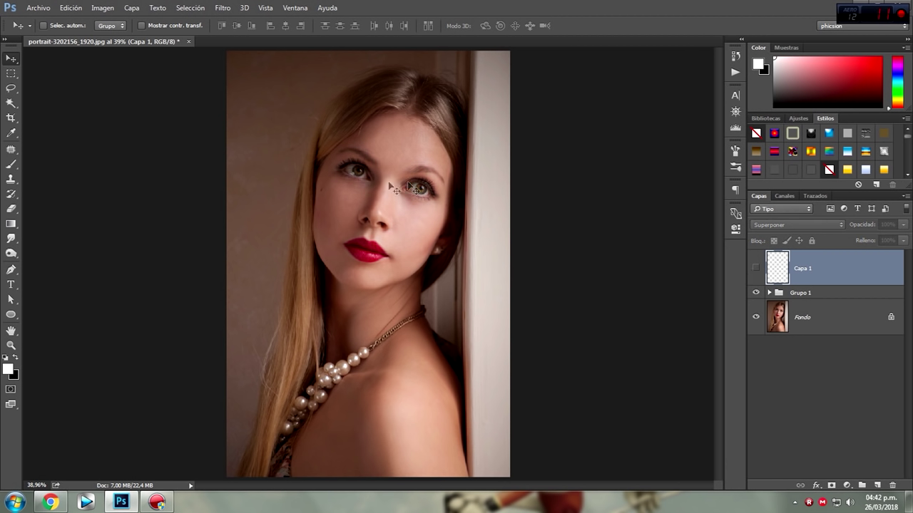
{"action": "left_click", "coordinate": [755, 270]}
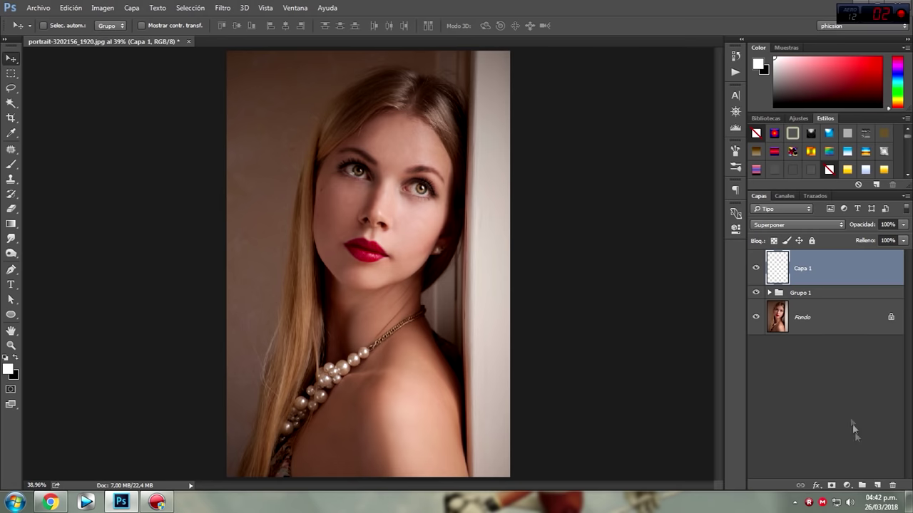
{"action": "left_click", "coordinate": [848, 485]}
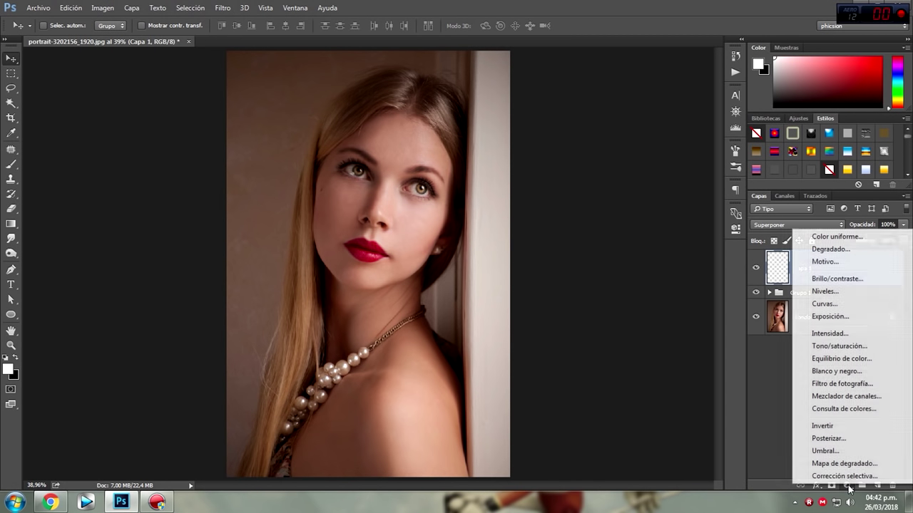
- Add a Curvas layer darkening 150→106 and invert its mask to black
{"action": "left_click", "coordinate": [824, 304]}
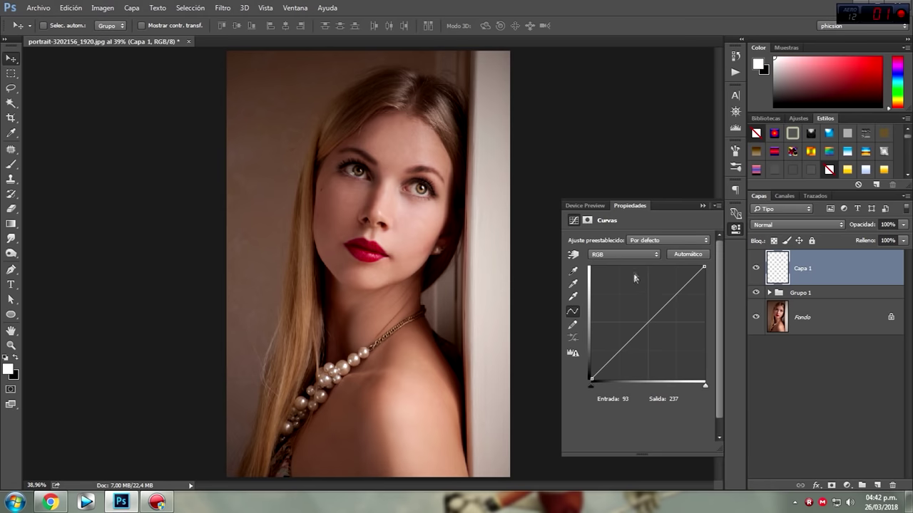
{"action": "left_click", "coordinate": [648, 321]}
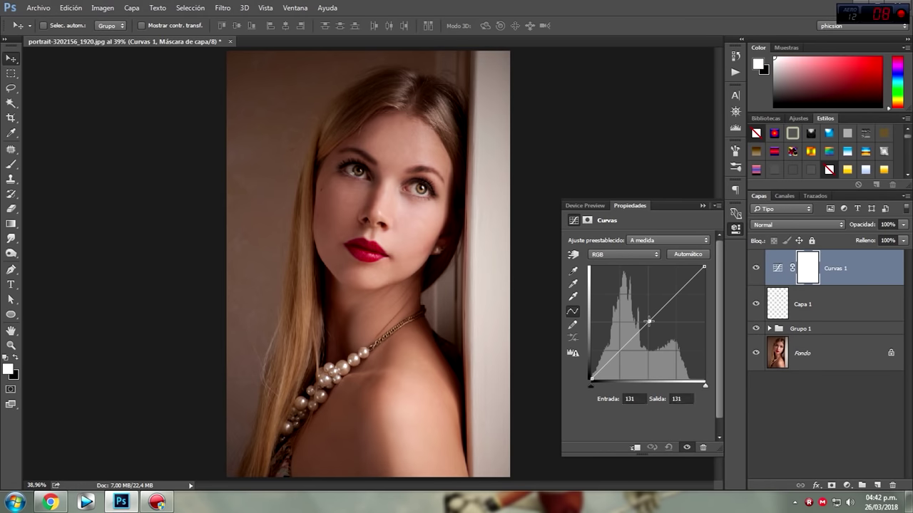
{"action": "left_click_drag", "start_coordinate": [648, 321], "coordinate": [657, 332]}
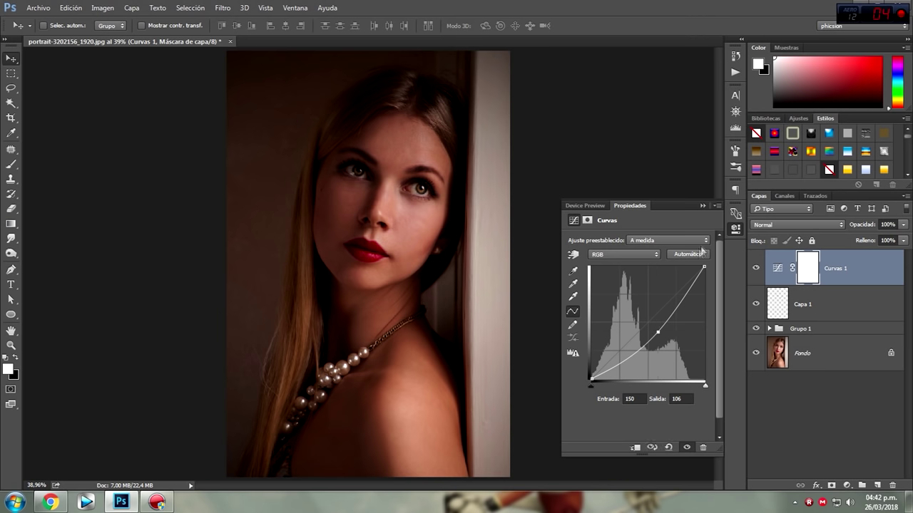
{"action": "left_click", "coordinate": [702, 206]}
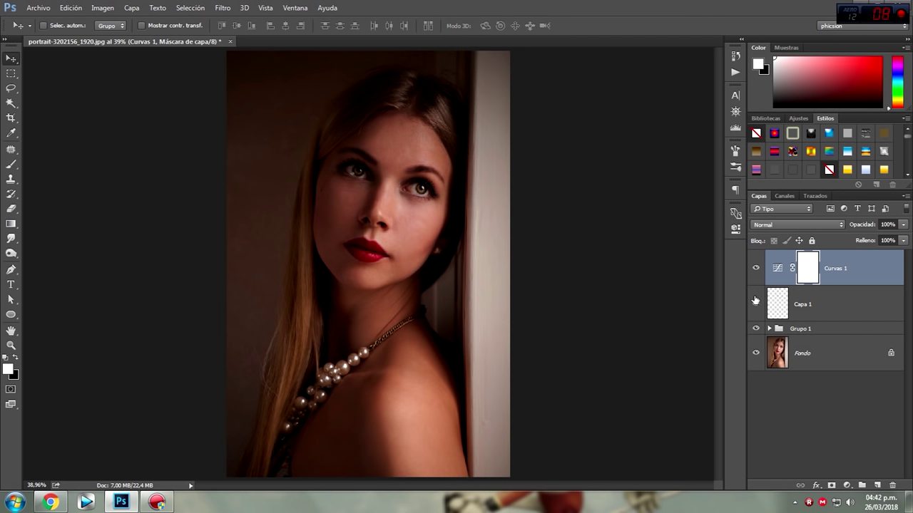
{"action": "key", "text": "ctrl+i"}
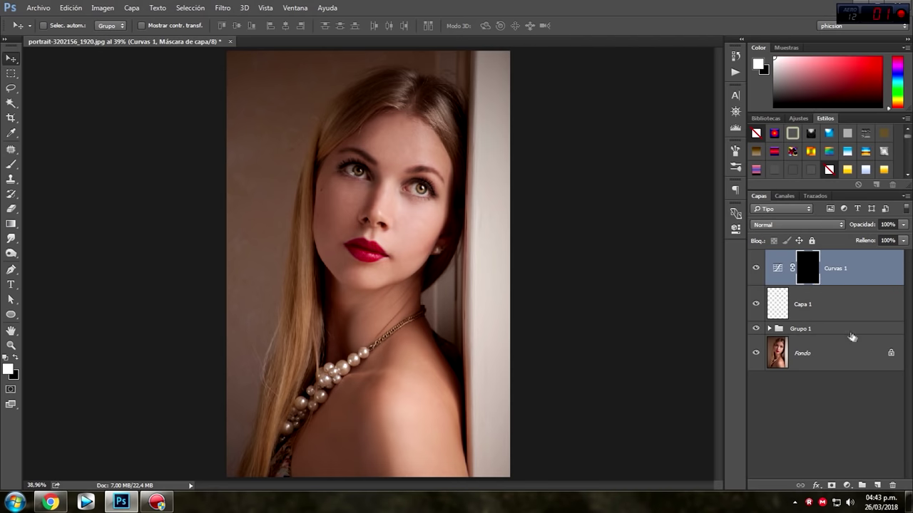
- Add a brightening Curvas 2 layer (98→175) and invert its mask to black
{"action": "left_click", "coordinate": [847, 486]}
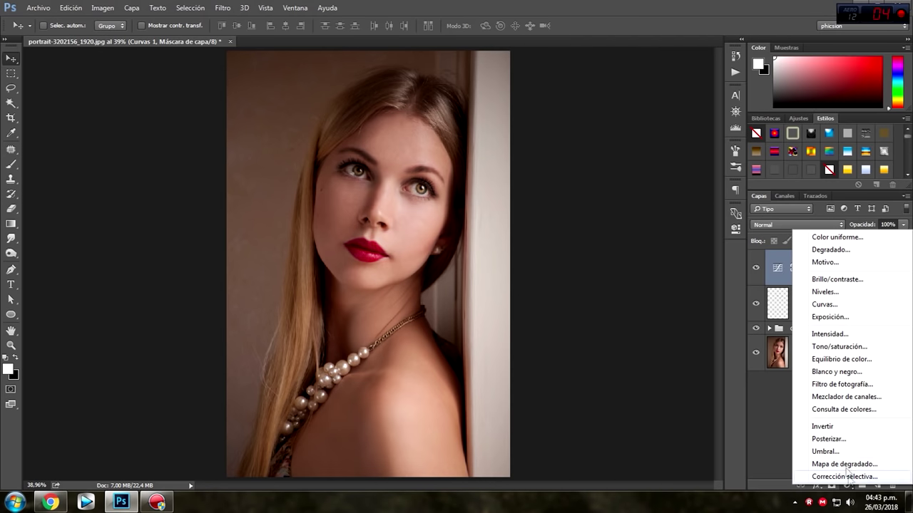
{"action": "left_click", "coordinate": [829, 305]}
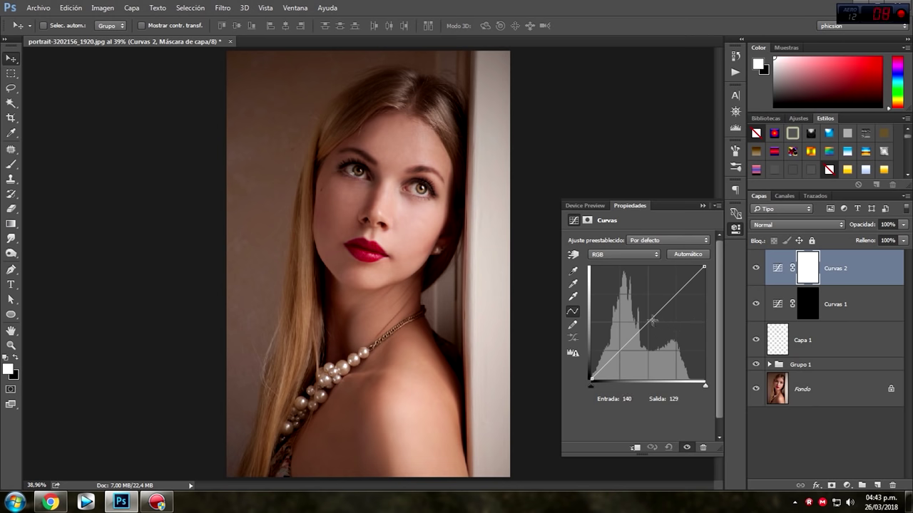
{"action": "left_click_drag", "start_coordinate": [649, 319], "coordinate": [635, 303]}
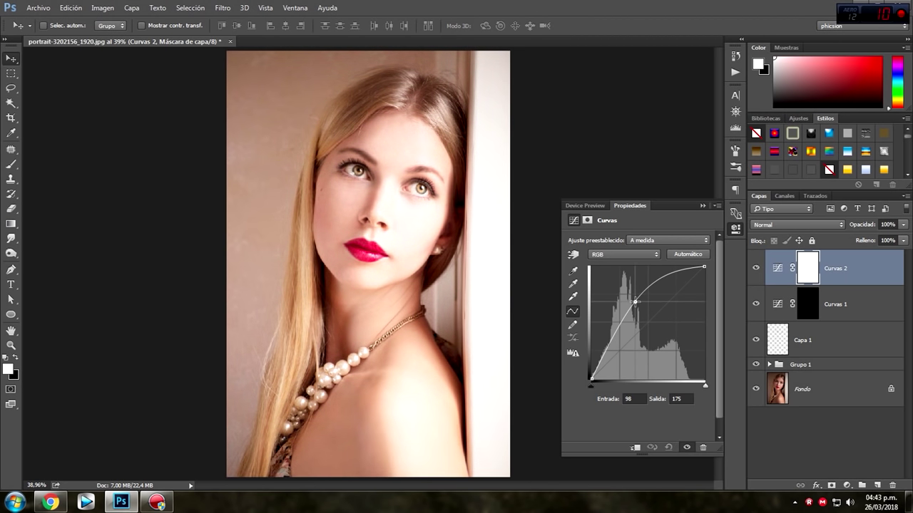
{"action": "left_click", "coordinate": [703, 205]}
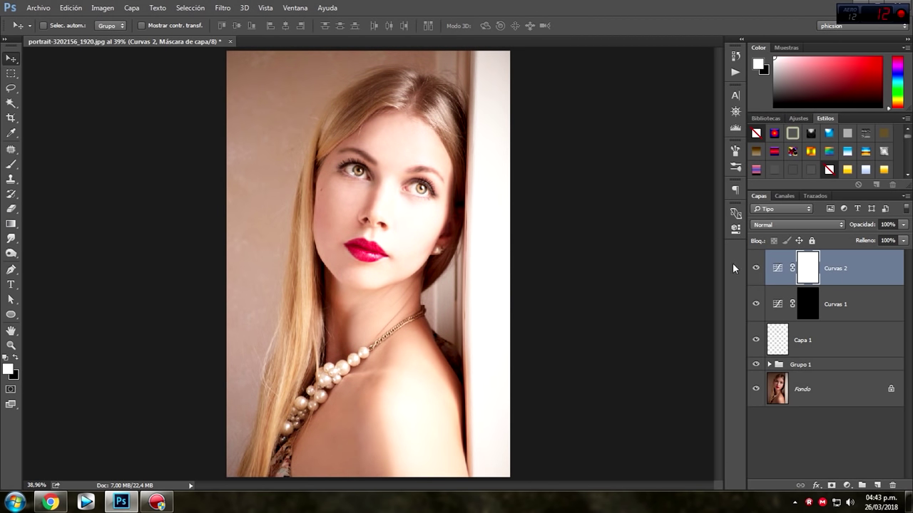
{"action": "key", "text": "ctrl+i"}
- Add a Tono/saturación layer with saturation at -26, then select Curvas 1 for renaming
{"action": "left_click", "coordinate": [847, 486]}
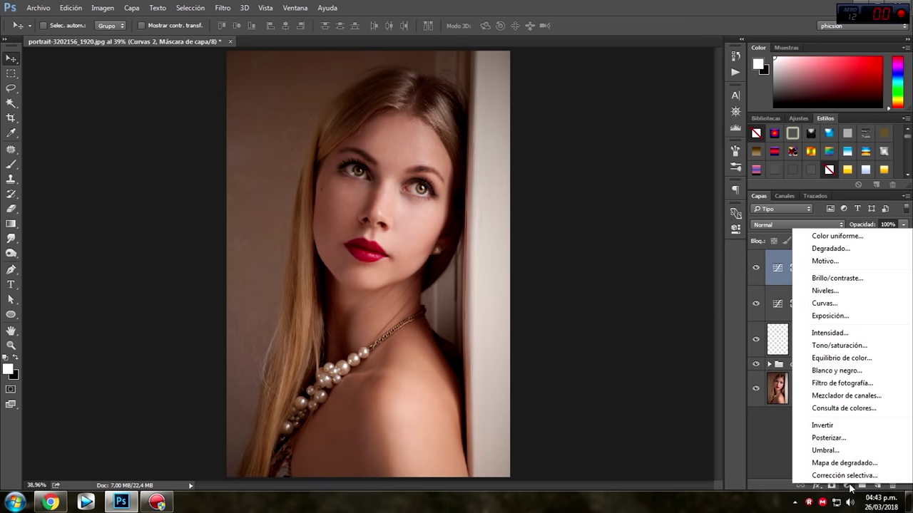
{"action": "left_click", "coordinate": [837, 345]}
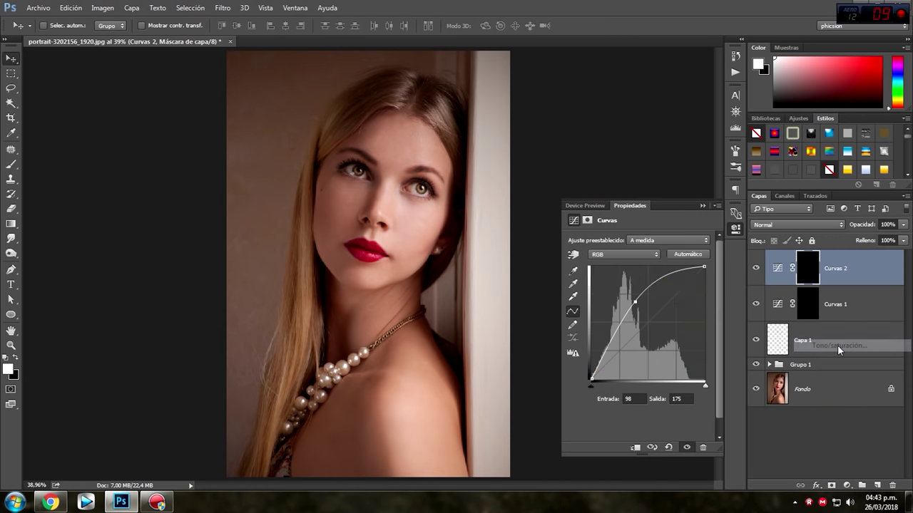
{"action": "left_click_drag", "start_coordinate": [639, 305], "coordinate": [620, 304]}
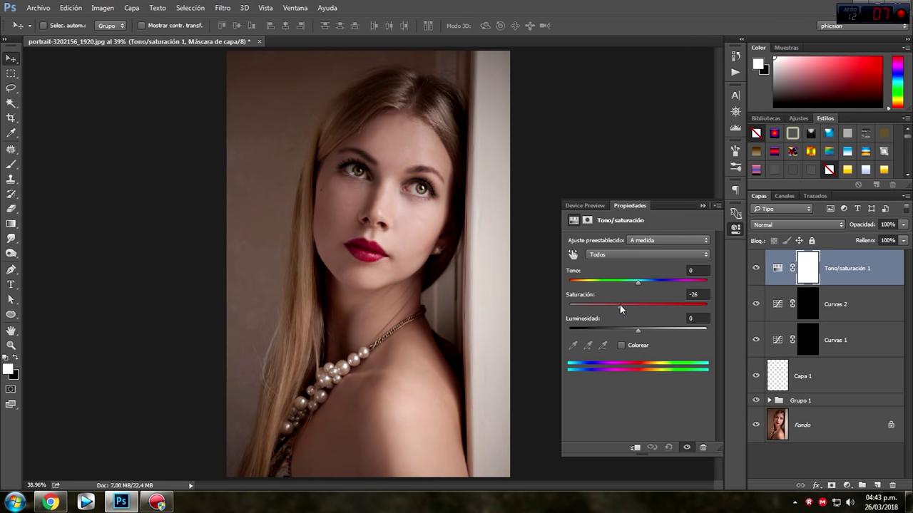
{"action": "left_click", "coordinate": [702, 205]}
{"action": "left_click", "coordinate": [824, 350]}
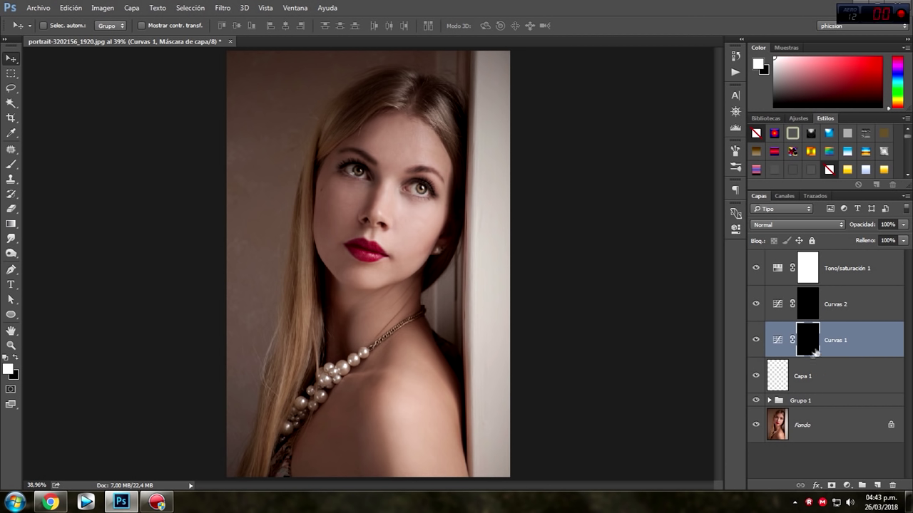
{"action": "double_click", "coordinate": [837, 341]}
- Rename Curvas 1 to 'sombras' and Curvas 2 to 'iluminaciones', then select sombras
{"action": "type", "text": "sombras"}
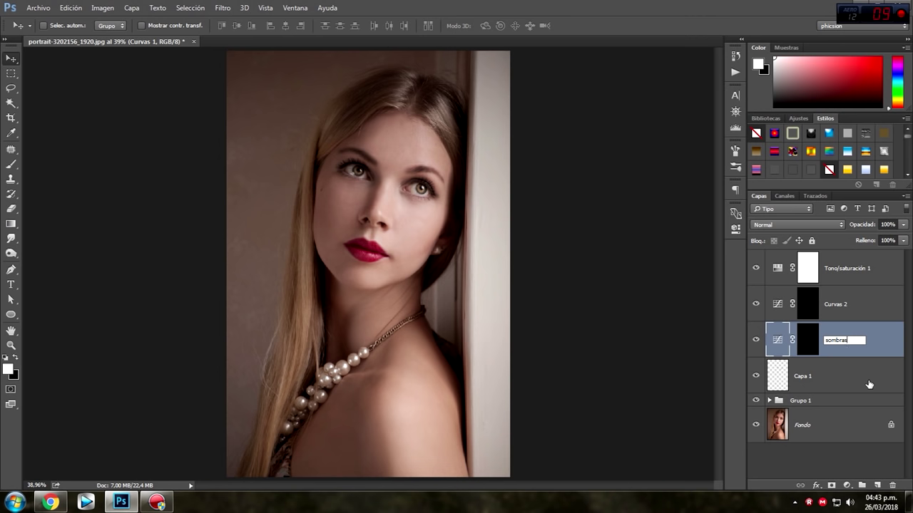
{"action": "left_click", "coordinate": [840, 306]}
{"action": "double_click", "coordinate": [840, 307]}
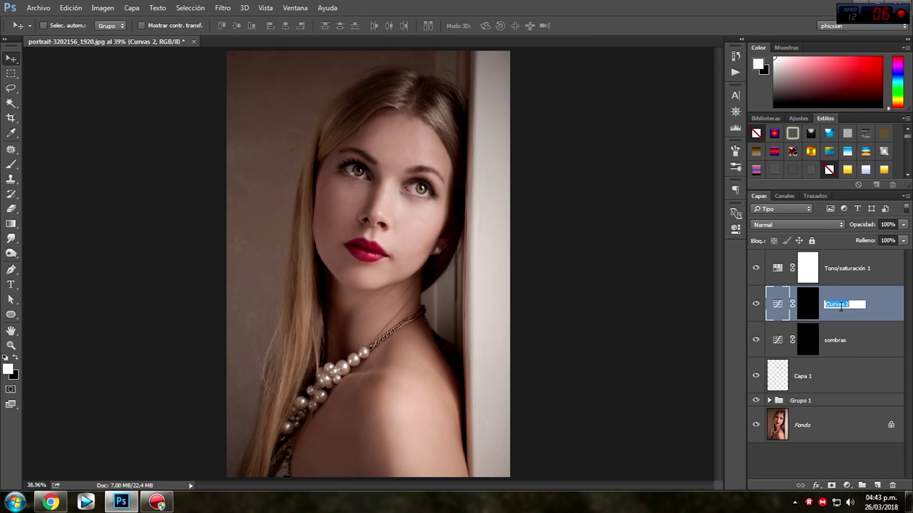
{"action": "key", "text": "BackSpace"}
{"action": "type", "text": "luminaciones"}
{"action": "key", "text": "Return"}
{"action": "left_click", "coordinate": [876, 342]}
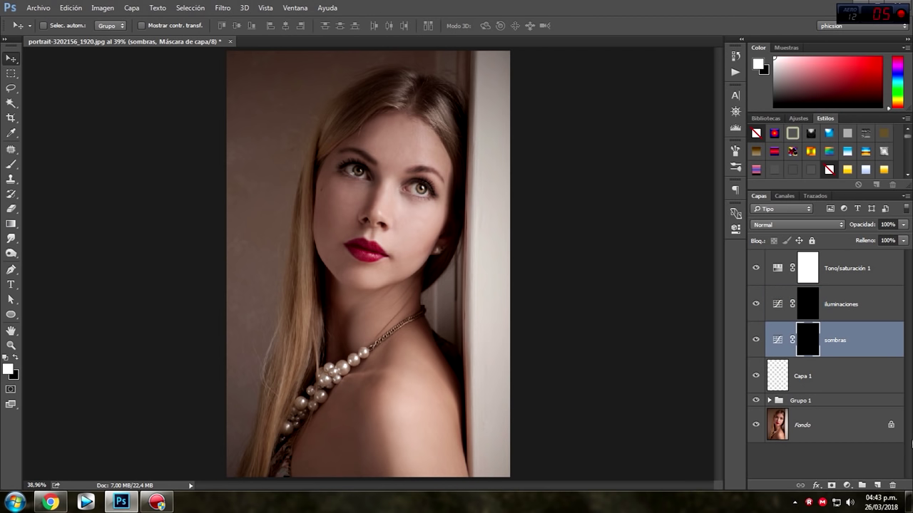
- With a ~98 px brush, paint the sombras mask along the hairline, crown hair, neck and jaw
{"action": "key", "text": "b"}
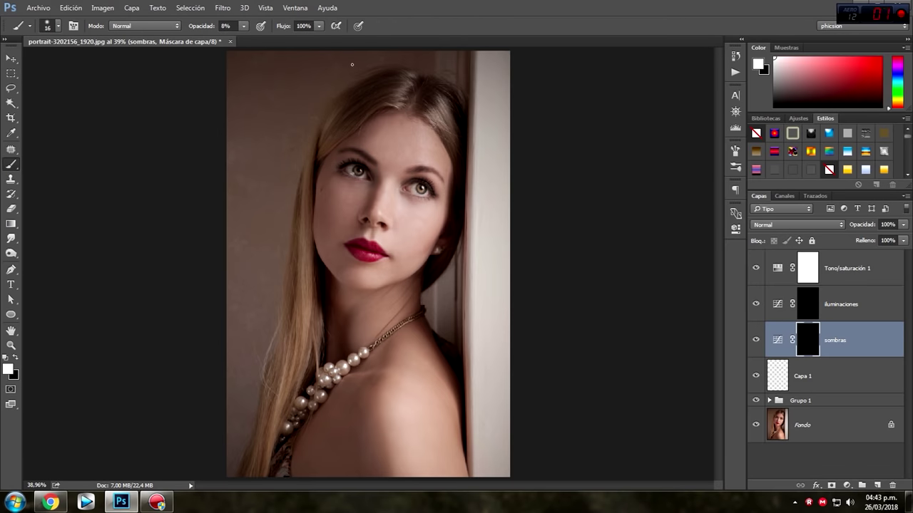
{"action": "left_click_drag", "start_coordinate": [318, 221], "coordinate": [324, 227]}
{"action": "left_click_drag", "start_coordinate": [335, 289], "coordinate": [342, 288]}
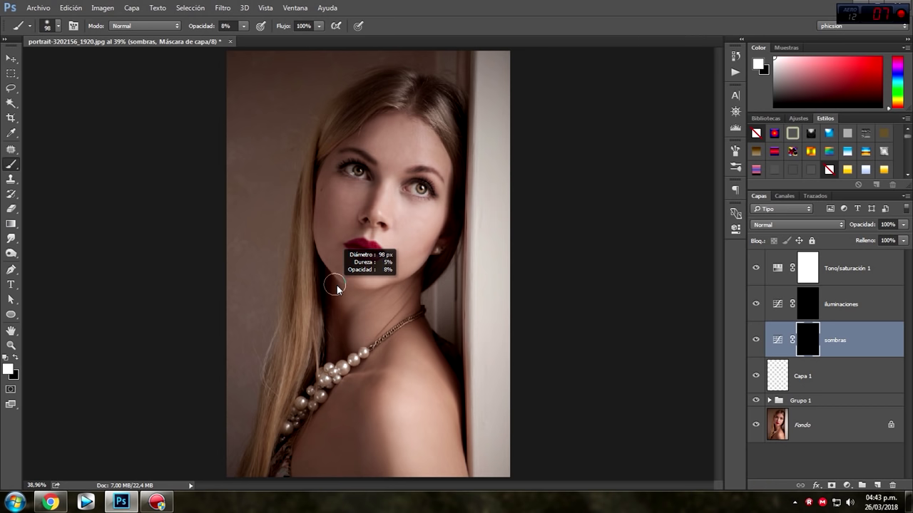
{"action": "key", "text": "ctrl+plus"}
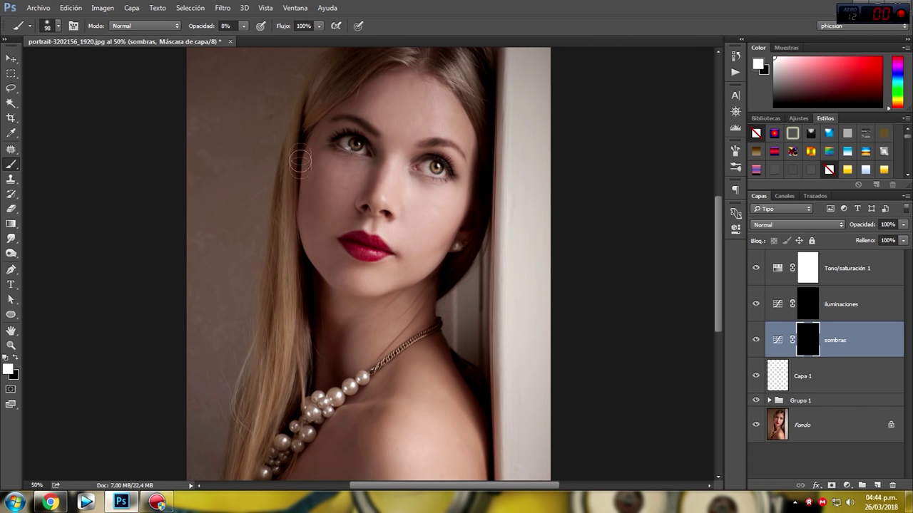
{"action": "left_click_drag", "start_coordinate": [319, 327], "coordinate": [314, 390]}
{"action": "left_click_drag", "start_coordinate": [319, 131], "coordinate": [313, 126]}
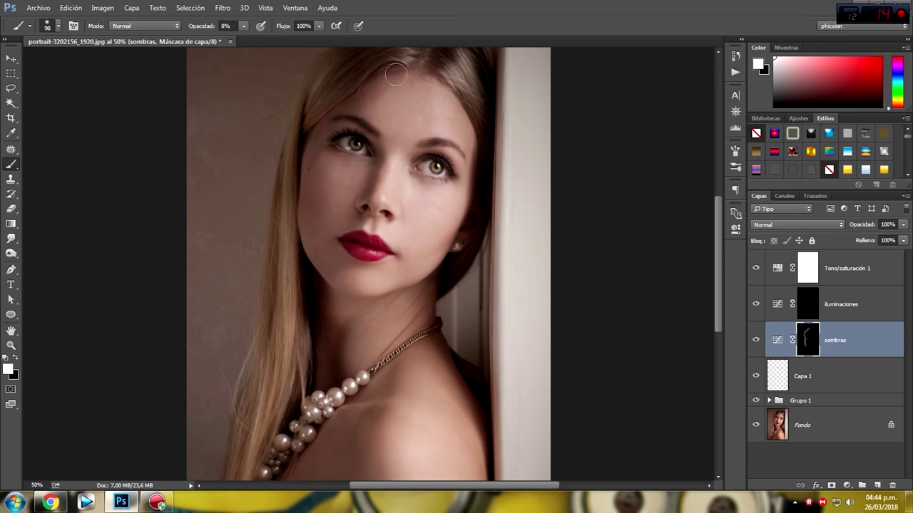
{"action": "scroll", "coordinate": [709, 240], "scroll_direction": "up", "scroll_amount": 3}
{"action": "left_click_drag", "start_coordinate": [407, 154], "coordinate": [449, 114]}
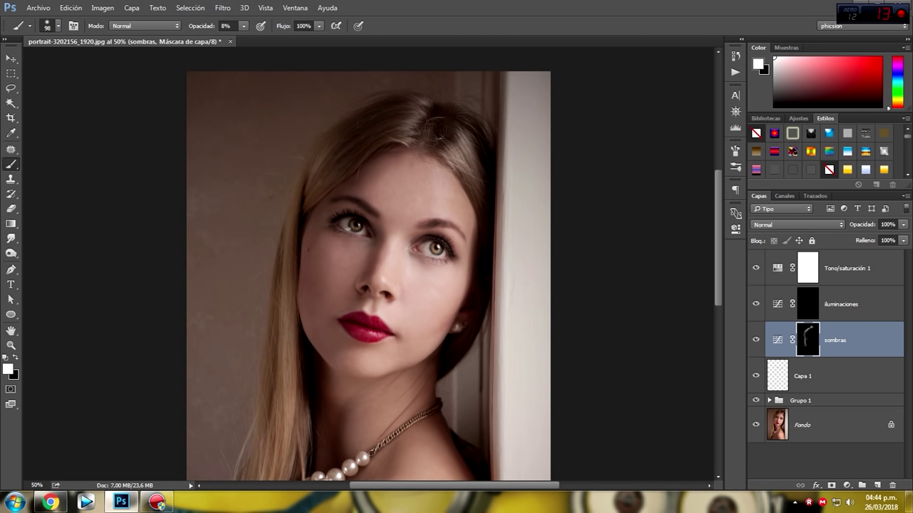
{"action": "left_click_drag", "start_coordinate": [474, 271], "coordinate": [321, 367]}
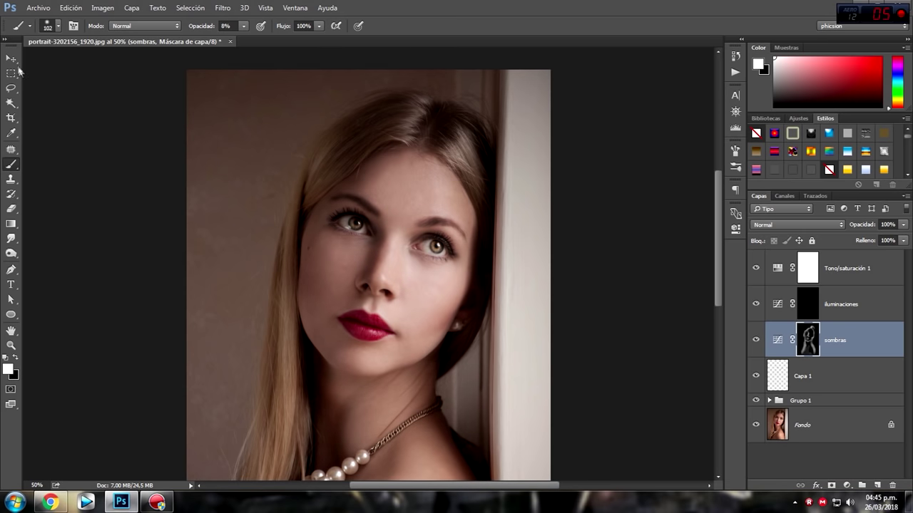
{"action": "left_click", "coordinate": [810, 304]}
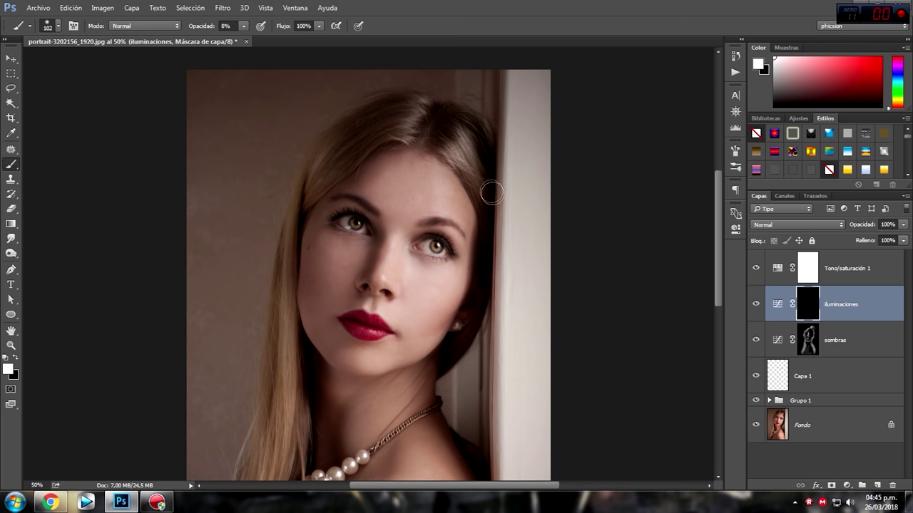
- Enlarge the brush and paint the iluminaciones mask to brighten the highlight down the nose
{"action": "left_click_drag", "start_coordinate": [390, 203], "coordinate": [457, 211]}
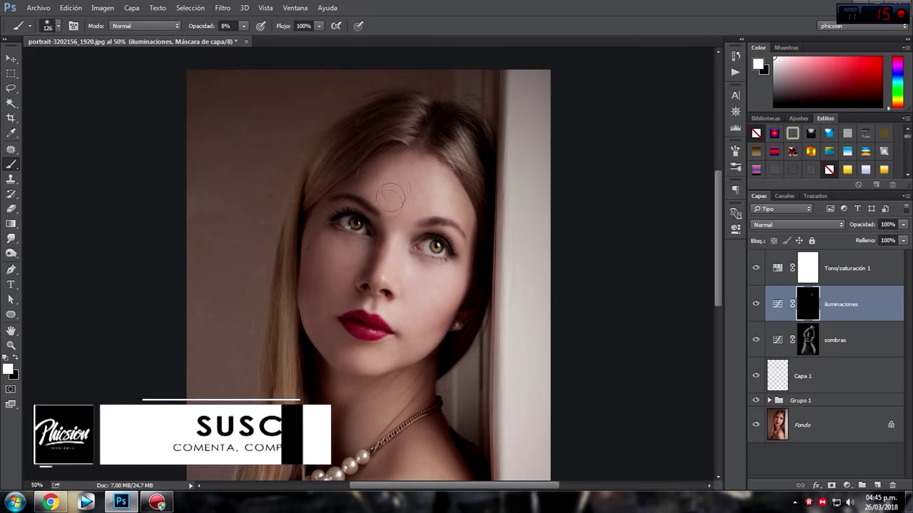
{"action": "left_click_drag", "start_coordinate": [393, 261], "coordinate": [389, 278]}
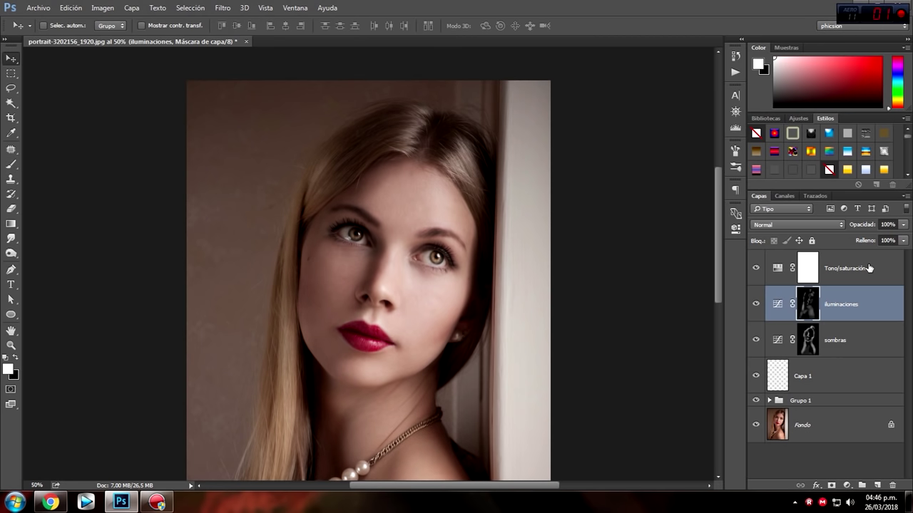
{"action": "left_click", "coordinate": [869, 268]}
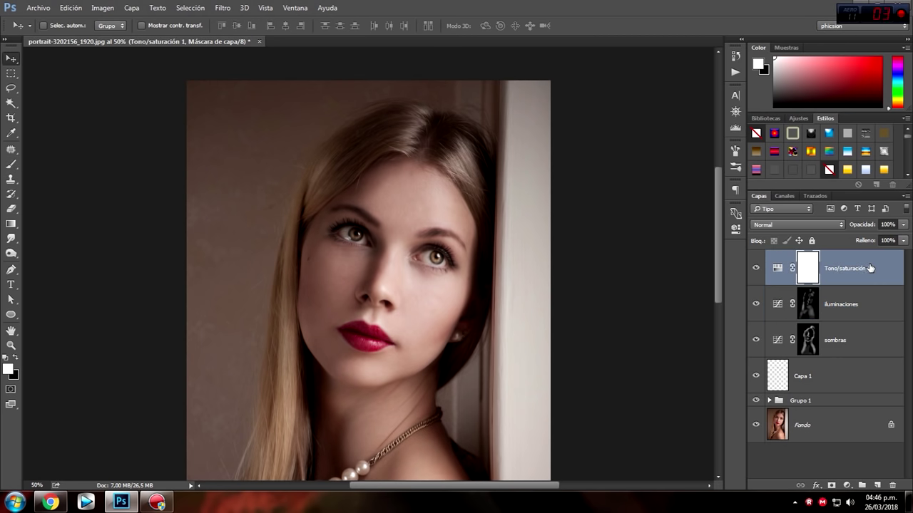
- Group Tono/saturación 1, iluminaciones and sombras into Grupo 2 and toggle it for a before/after
{"action": "left_click", "coordinate": [860, 346], "text": "shift"}
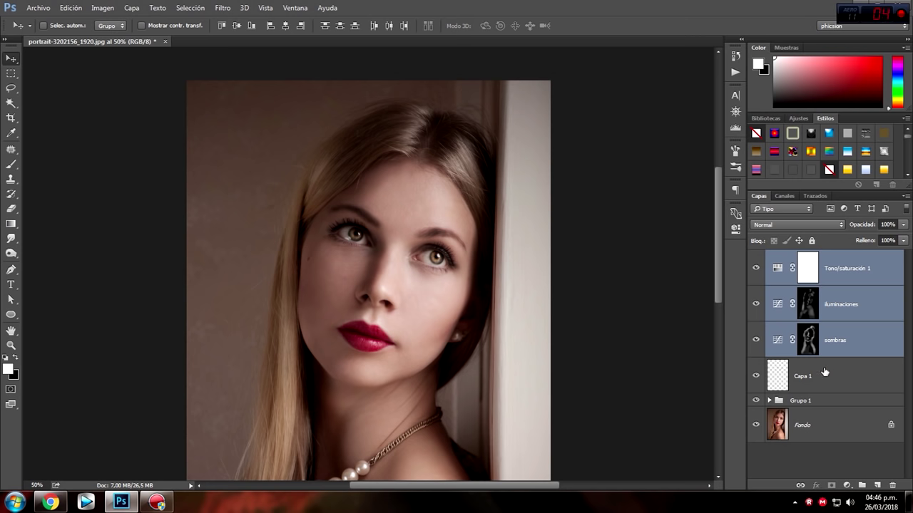
{"action": "key", "text": "ctrl+g"}
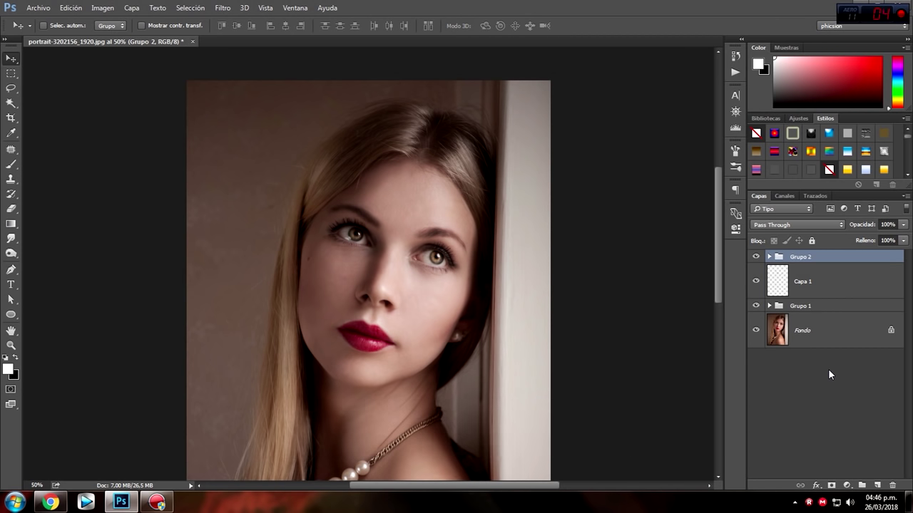
{"action": "left_click", "coordinate": [757, 257]}
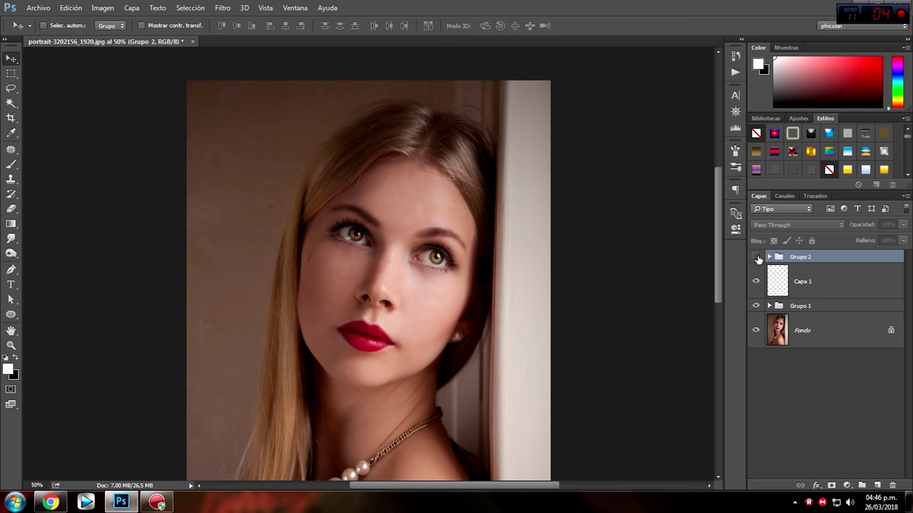
{"action": "left_click", "coordinate": [757, 258]}
{"action": "key", "text": "ctrl+0"}
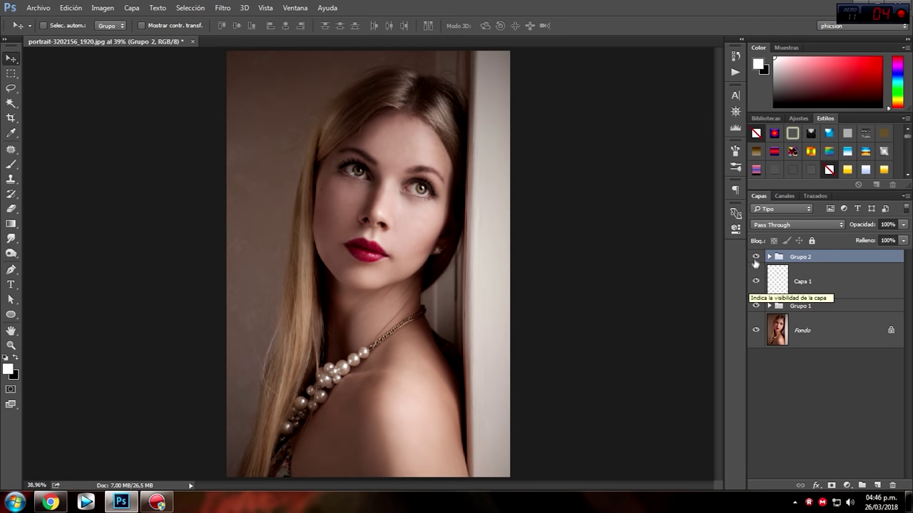
{"action": "left_click", "coordinate": [756, 257]}
{"action": "left_click", "coordinate": [756, 257]}
- Show Grupo 2, stamp all visible layers into Capa 2 and duplicate it
{"action": "left_click", "coordinate": [756, 257]}
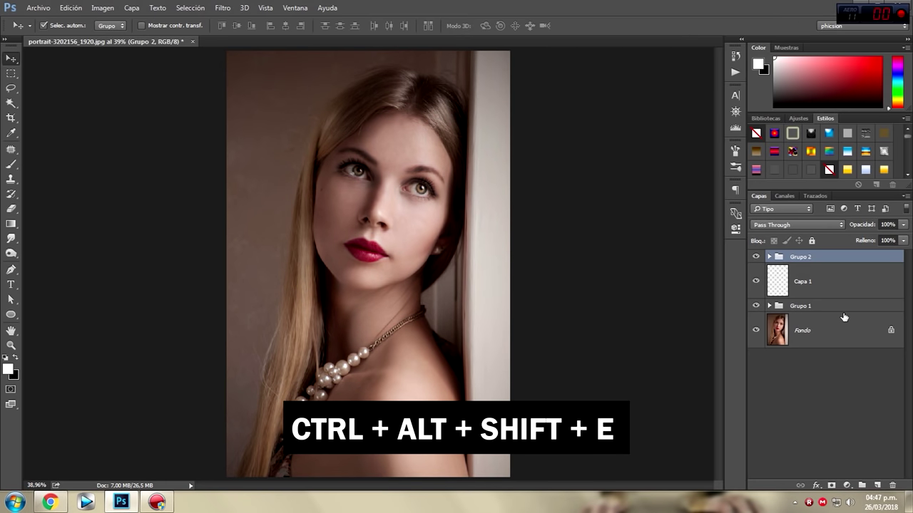
{"action": "key", "text": "ctrl+alt+shift+e"}
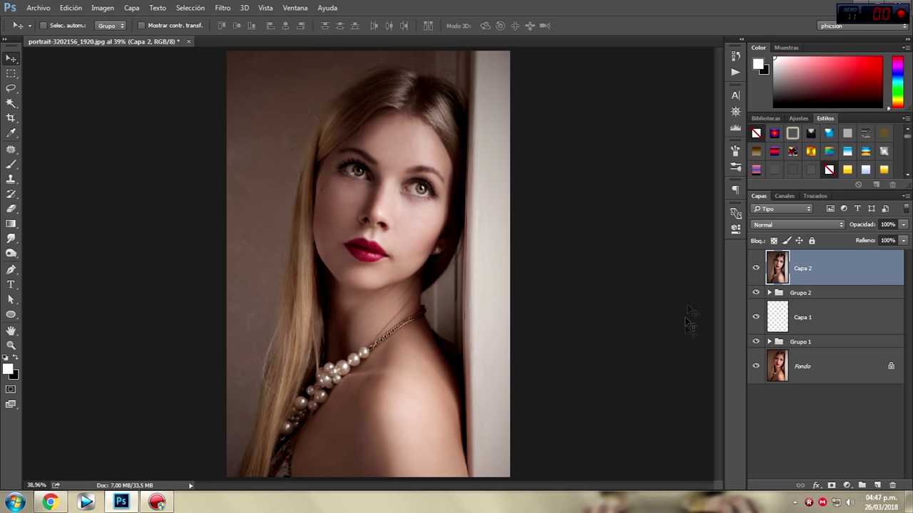
{"action": "key", "text": "ctrl+j"}
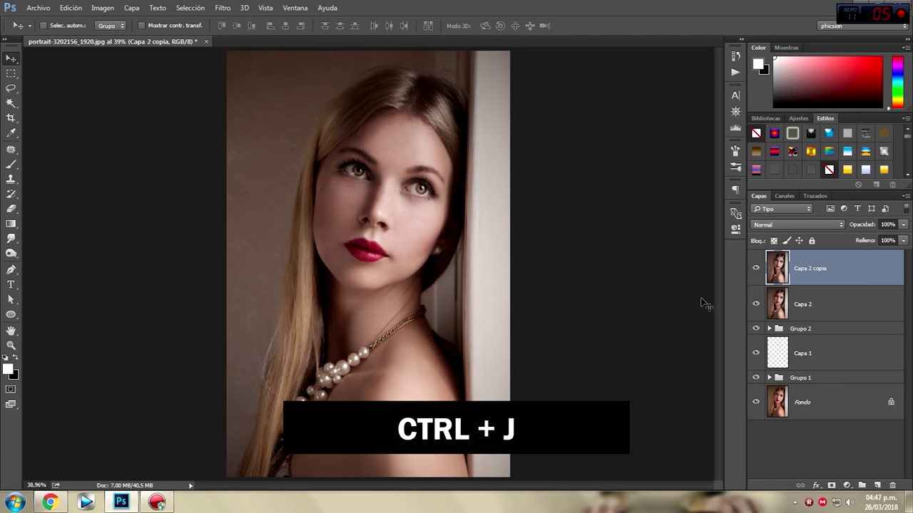
- Sharpen Capa 2 copia with Máscara de enfoque (180%, radius 2) and set its opacity to 60%
{"action": "left_click", "coordinate": [222, 8]}
{"action": "mouse_move", "coordinate": [299, 156]}
{"action": "left_click", "coordinate": [430, 209]}
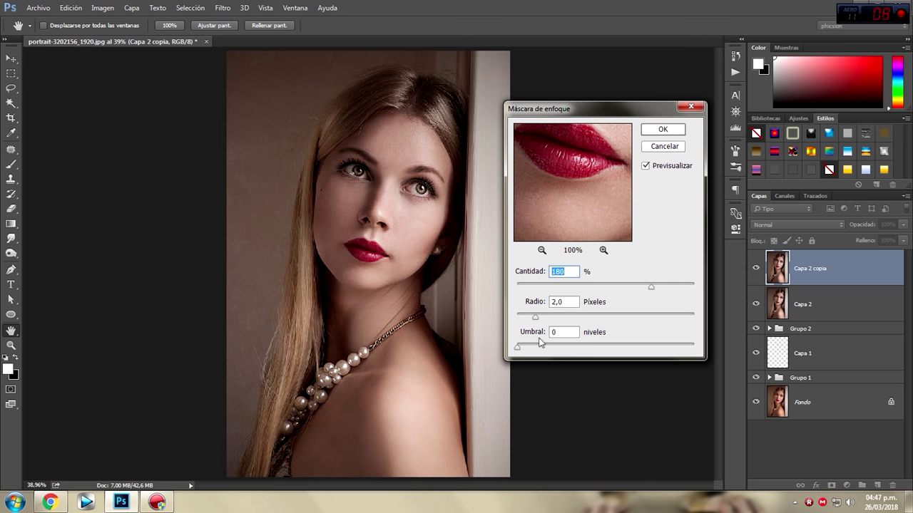
{"action": "left_click", "coordinate": [664, 131]}
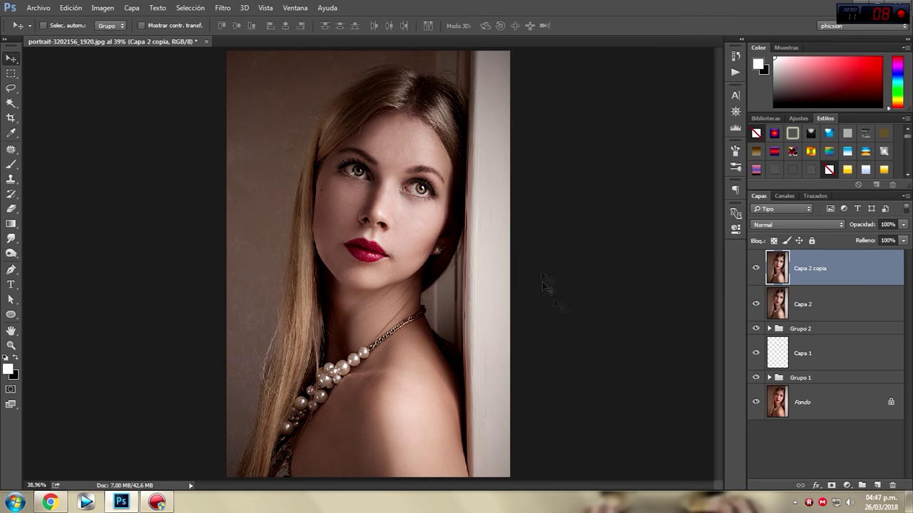
{"action": "left_click", "coordinate": [888, 225]}
{"action": "type", "text": "6"}
{"action": "left_click", "coordinate": [799, 224]}
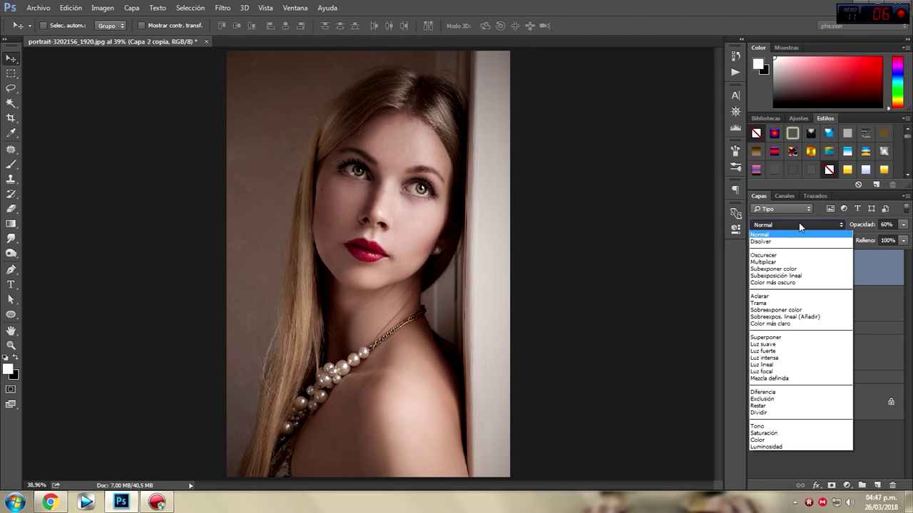
- Set Capa 2 copia's blend mode to Luminosidad and zoom the face to 100%
{"action": "left_click", "coordinate": [790, 446]}
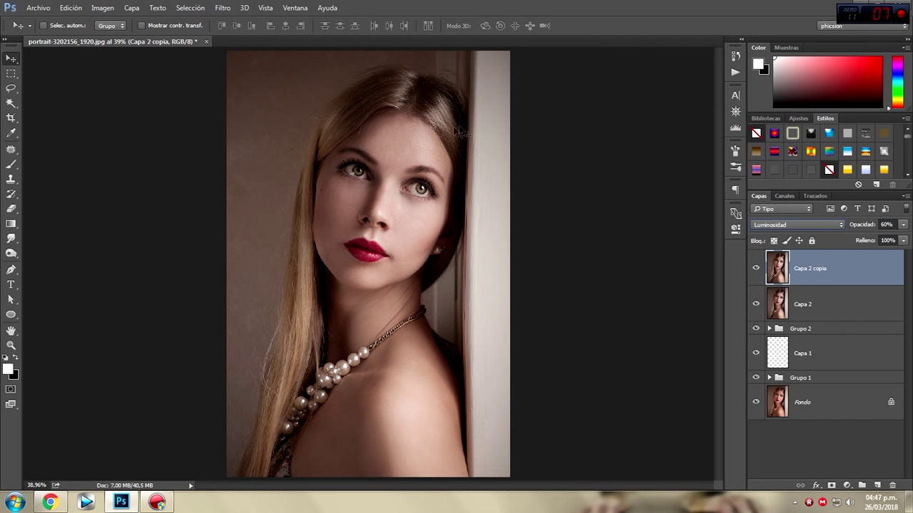
{"action": "key", "text": "ctrl+plus"}
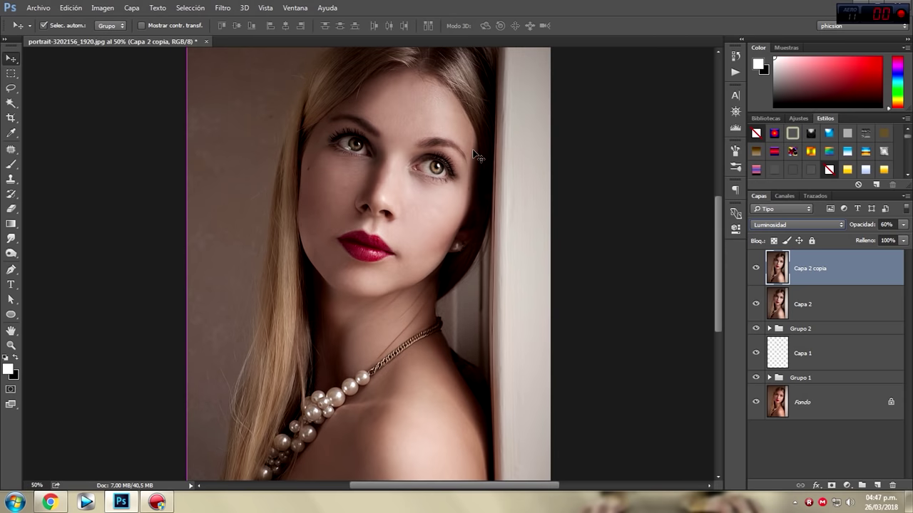
{"action": "key", "text": "ctrl+plus"}
{"action": "key", "text": "ctrl+plus"}
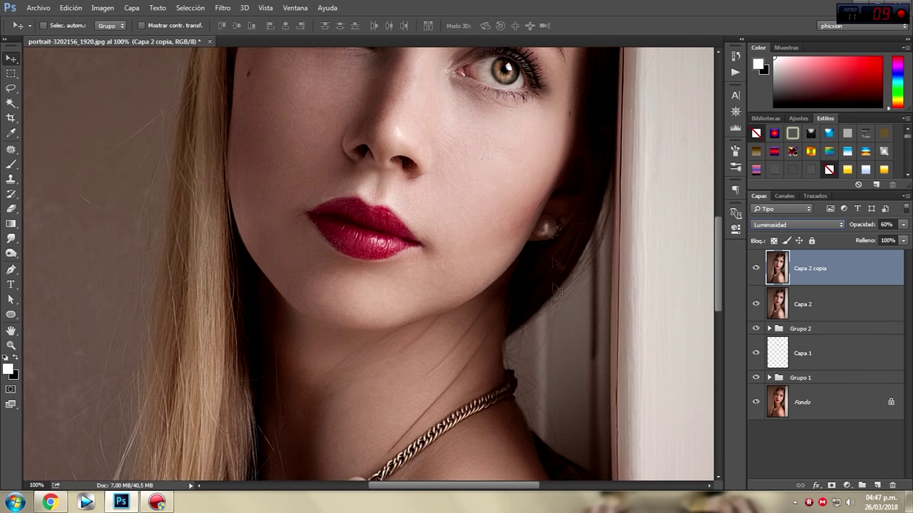
{"action": "left_click_drag", "start_coordinate": [719, 278], "coordinate": [721, 236]}
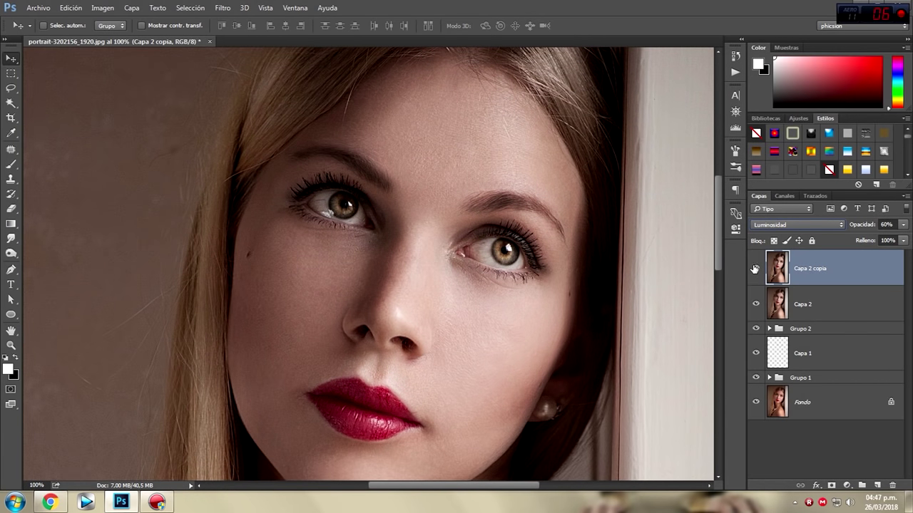
- Toggle Capa 2 copia on and off to compare the sharpened and unsharpened face
{"action": "left_click", "coordinate": [755, 268]}
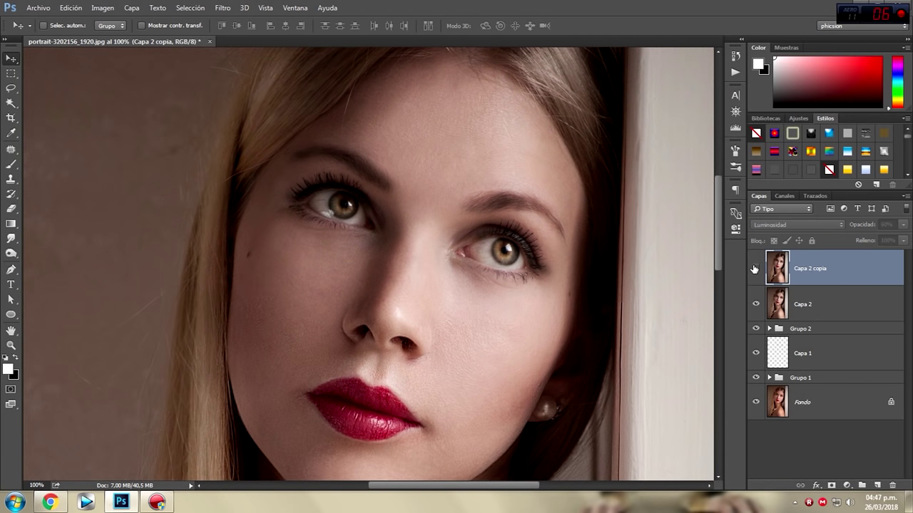
{"action": "left_click", "coordinate": [756, 269]}
{"action": "left_click", "coordinate": [757, 269]}
{"action": "left_click", "coordinate": [756, 269]}
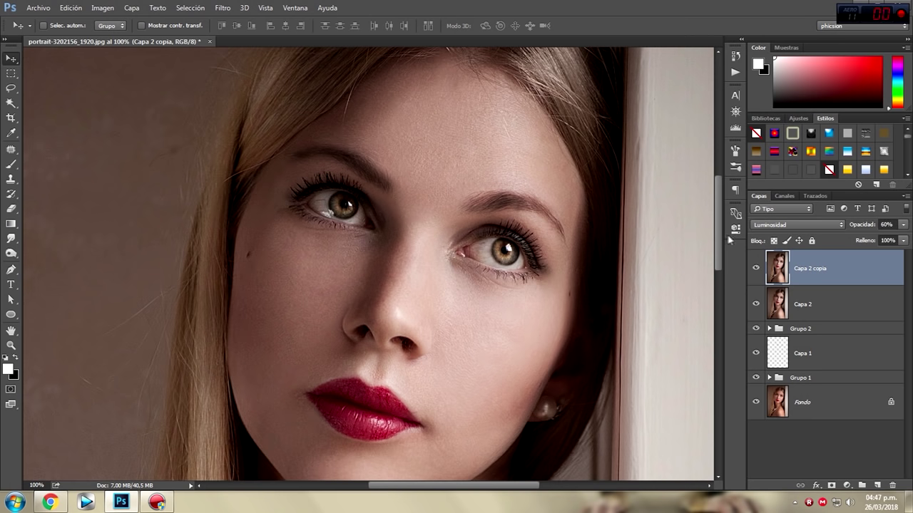
{"action": "scroll", "coordinate": [722, 201], "scroll_direction": "up", "scroll_amount": 4}
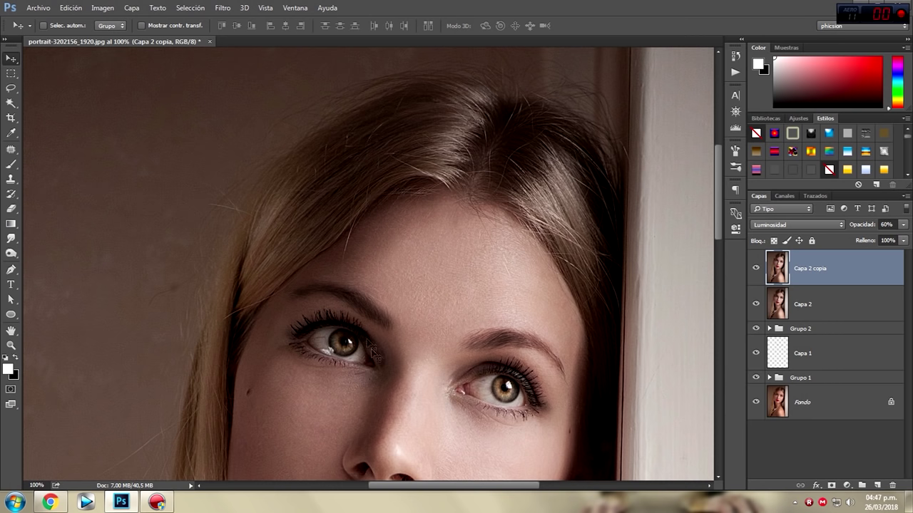
{"action": "left_click_drag", "start_coordinate": [719, 209], "coordinate": [717, 251]}
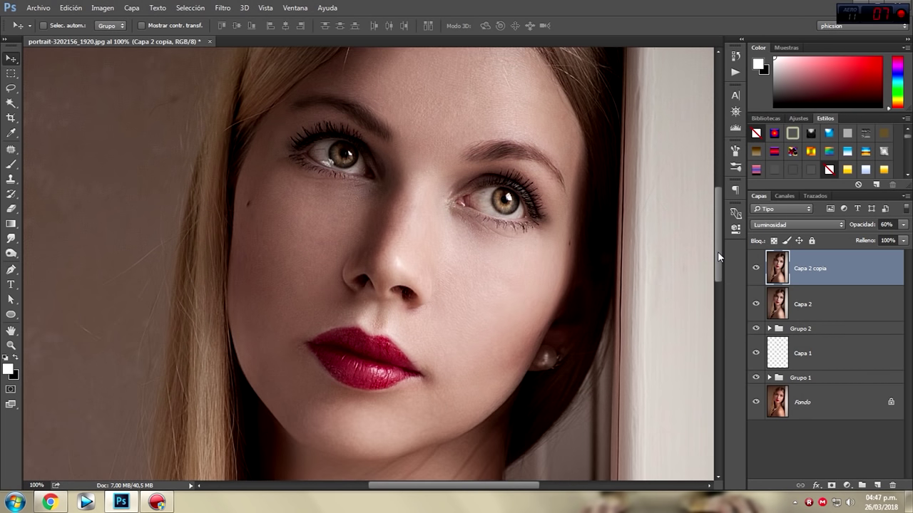
- Adjust Capa 2 copia's opacity, recompare the sharpening, and fit the portrait on screen with Ctrl+0
{"action": "left_click", "coordinate": [904, 227]}
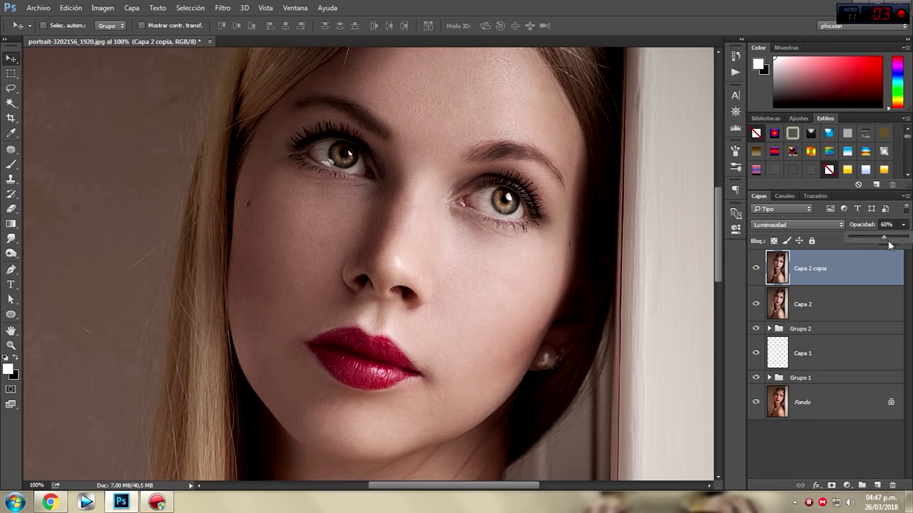
{"action": "left_click_drag", "start_coordinate": [887, 241], "coordinate": [912, 240]}
{"action": "left_click", "coordinate": [756, 268]}
{"action": "left_click", "coordinate": [757, 268]}
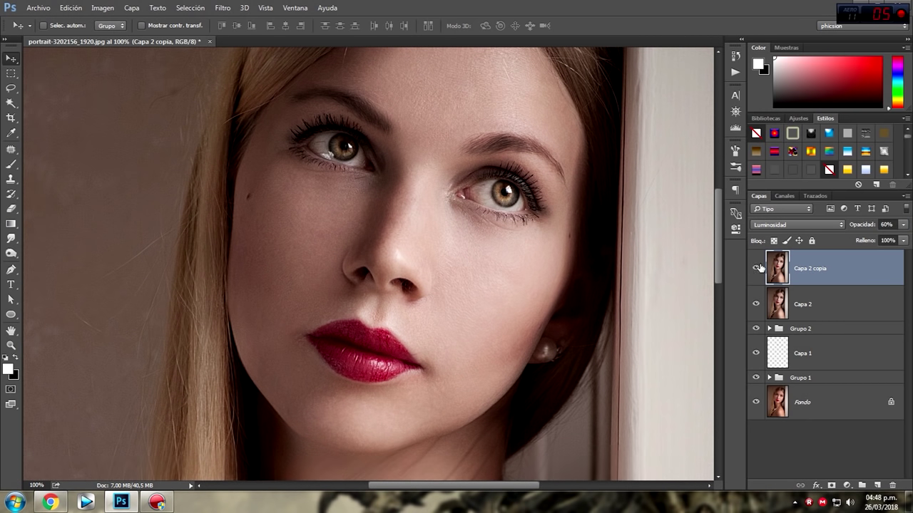
{"action": "mouse_move", "coordinate": [718, 233]}
{"action": "left_mouse_down"}
{"action": "mouse_move", "coordinate": [733, 188]}
{"action": "mouse_move", "coordinate": [736, 239]}
{"action": "left_mouse_up"}
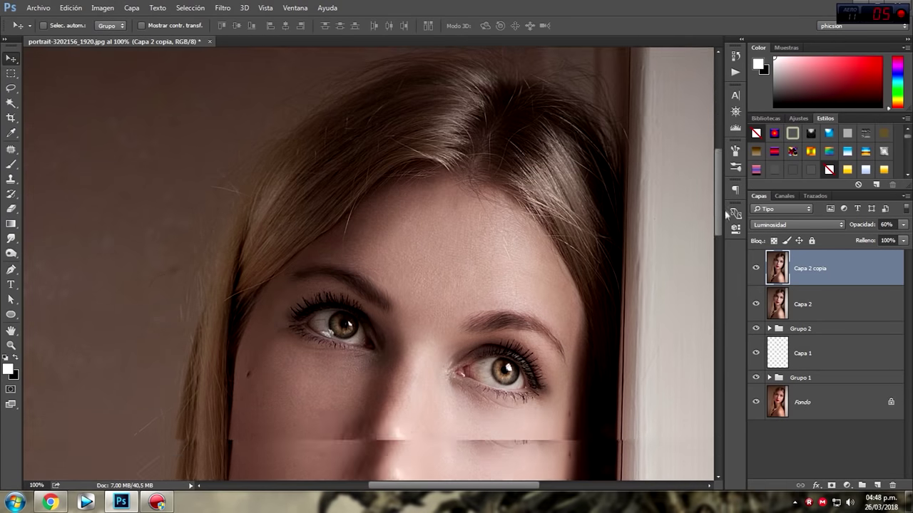
{"action": "key", "text": "ctrl+0"}
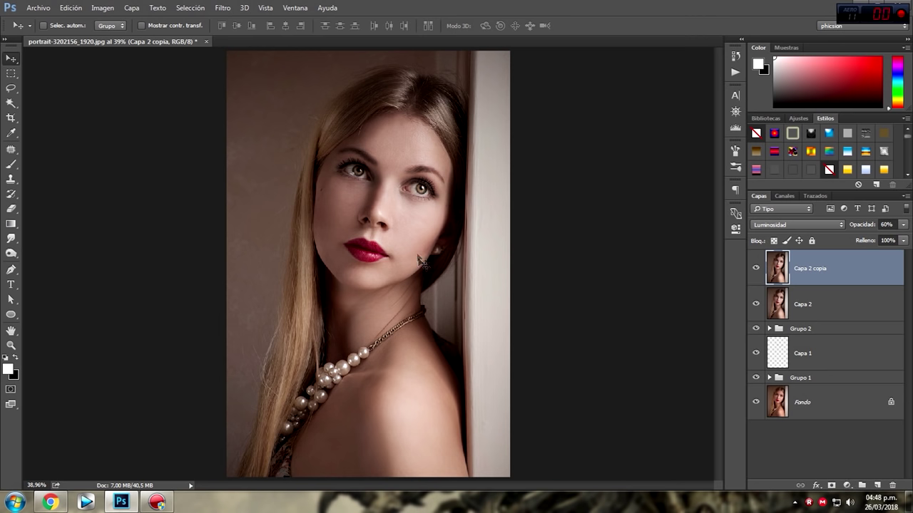
{"action": "left_click", "coordinate": [824, 300], "text": "shift"}
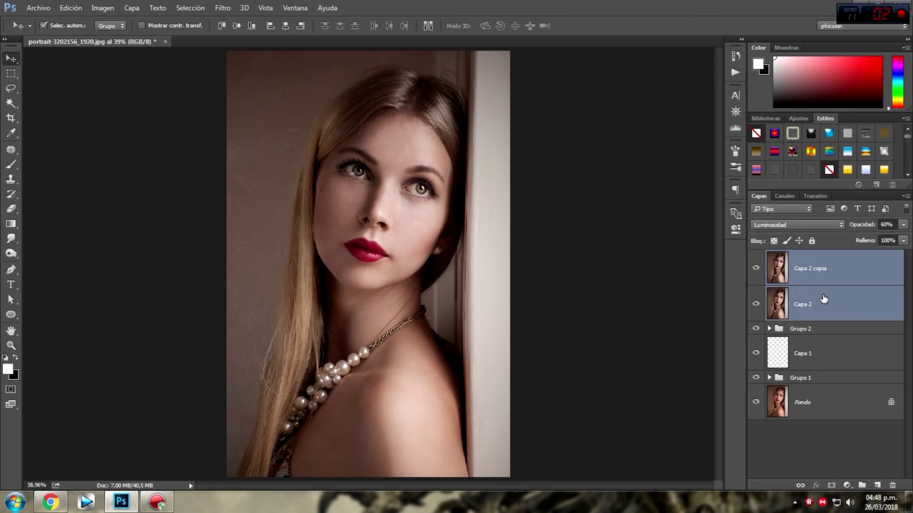
- Merge Capa 2 and Capa 2 copia with Combinar capas and add a Consulta de colores adjustment
{"action": "right_click", "coordinate": [831, 303]}
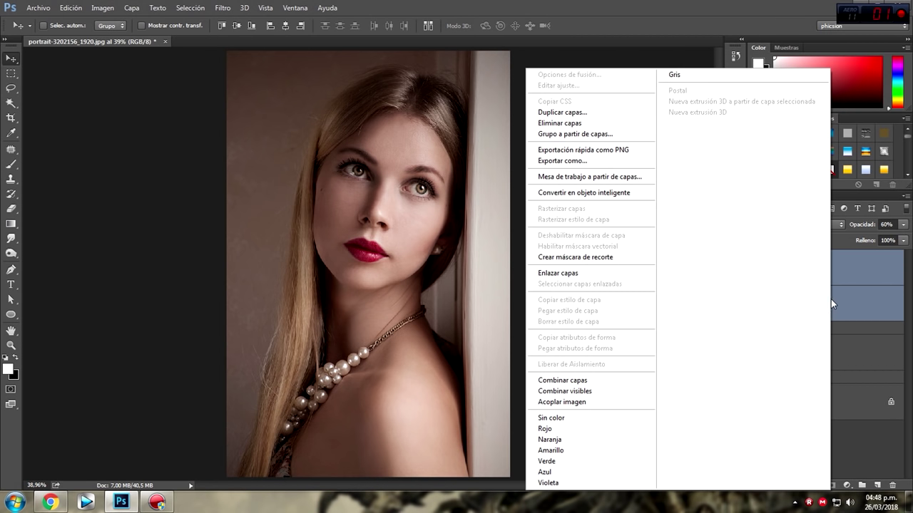
{"action": "left_click", "coordinate": [579, 380]}
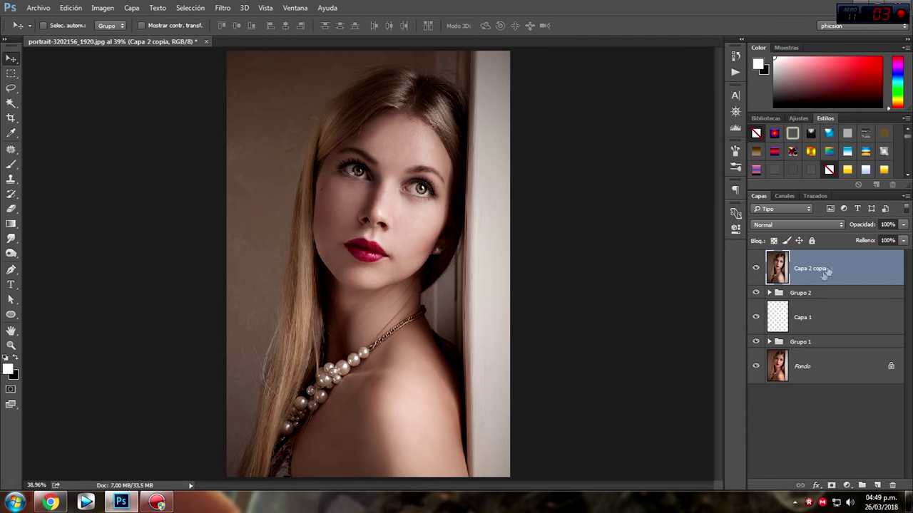
{"action": "left_click", "coordinate": [846, 486]}
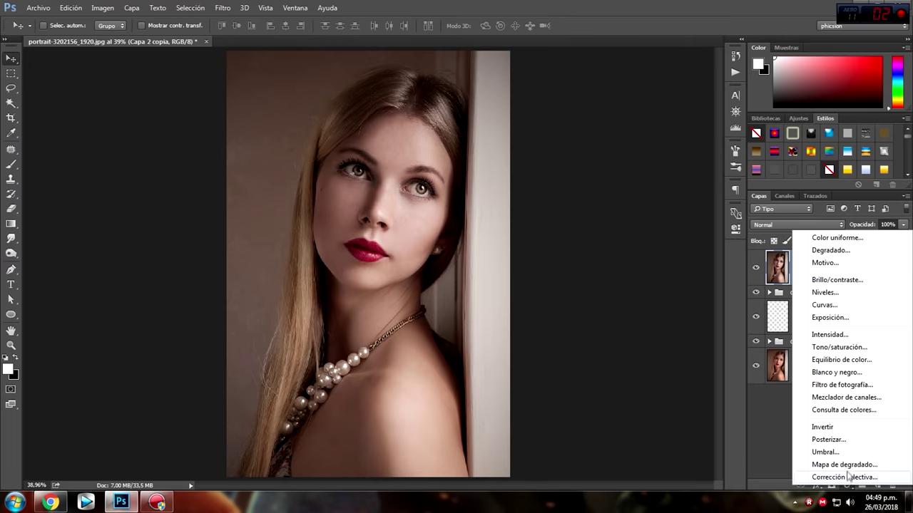
{"action": "left_click", "coordinate": [821, 348]}
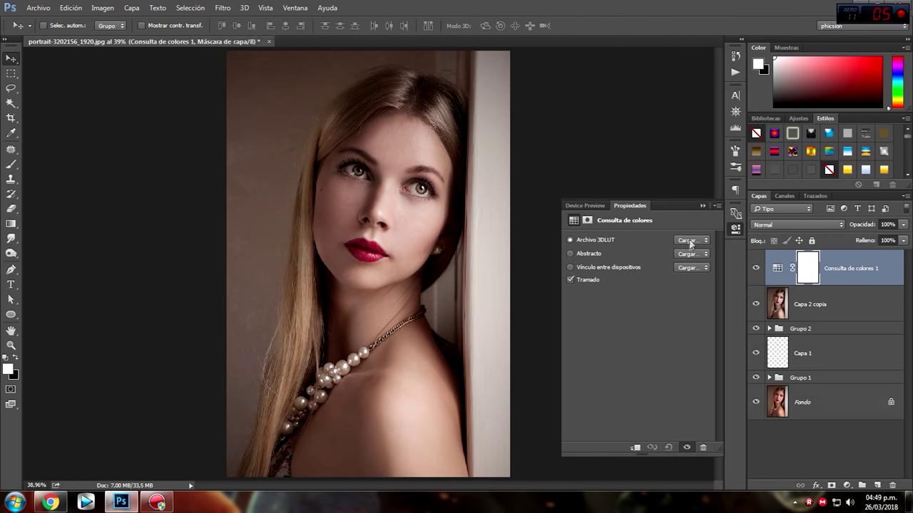
- Load FallColors.look in the colour lookup and set the grade layer to 33% opacity
{"action": "left_click", "coordinate": [690, 242]}
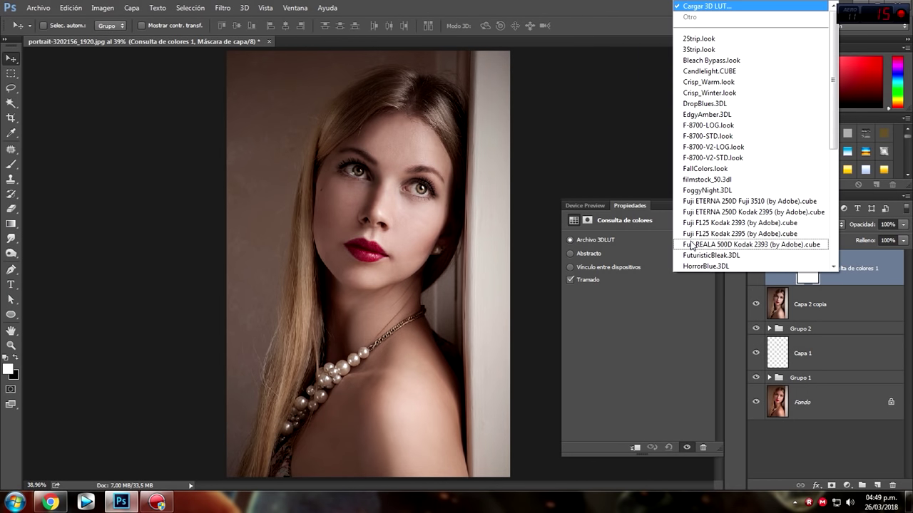
{"action": "left_click", "coordinate": [747, 99]}
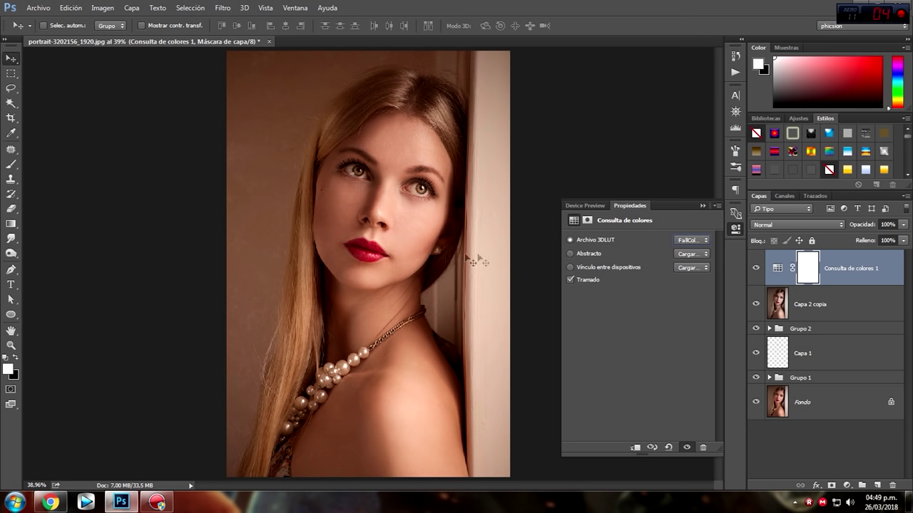
{"action": "left_click", "coordinate": [685, 243]}
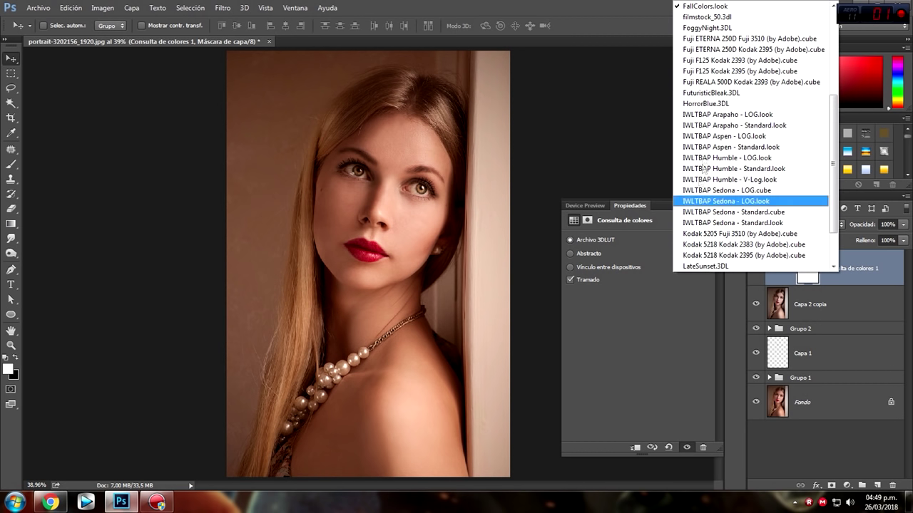
{"action": "left_click", "coordinate": [718, 7]}
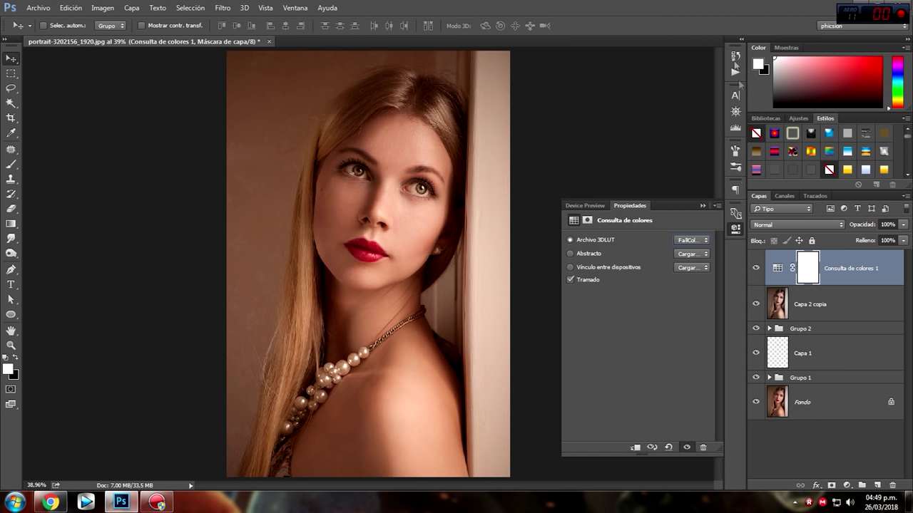
{"action": "left_click", "coordinate": [703, 206]}
{"action": "left_click", "coordinate": [903, 225]}
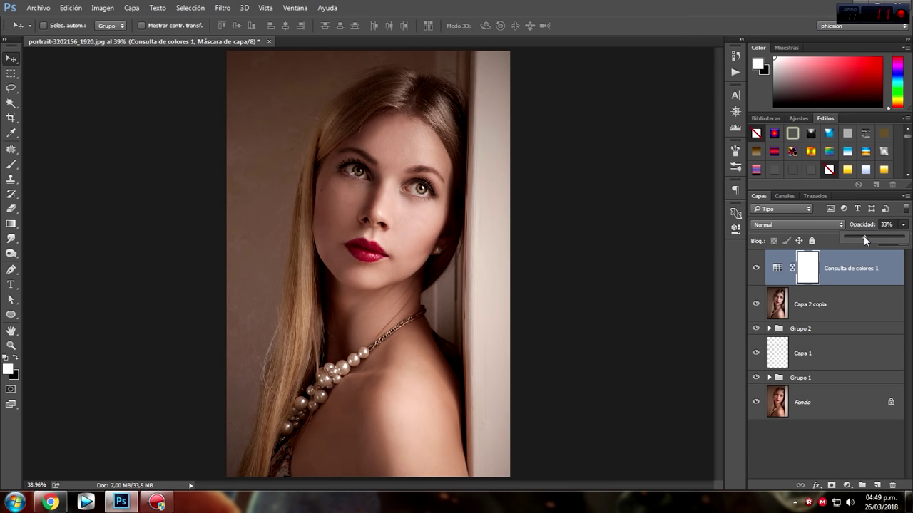
{"action": "left_click", "coordinate": [756, 269]}
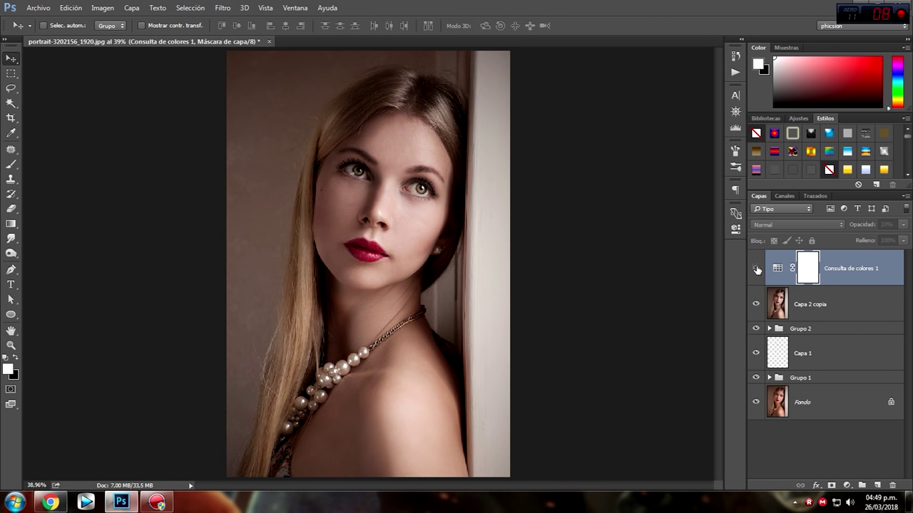
{"action": "left_click", "coordinate": [867, 264]}
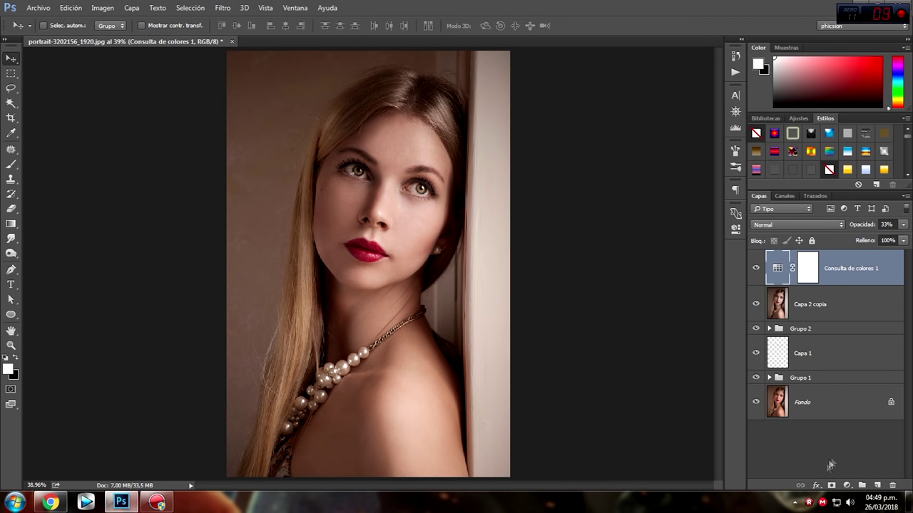
{"action": "left_click", "coordinate": [846, 485]}
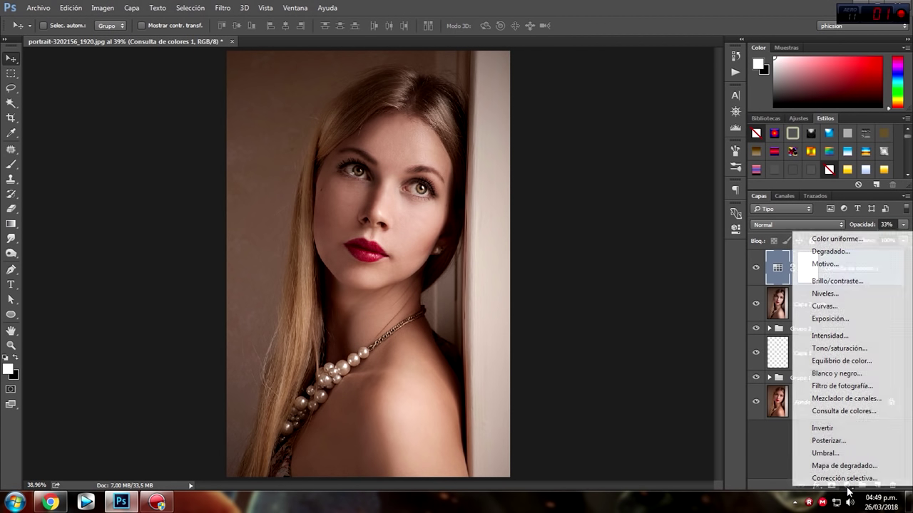
- Add a Corrección selectiva layer with Rojos at Cian -29, Magenta -11, Amarillo +19
{"action": "left_click", "coordinate": [847, 479]}
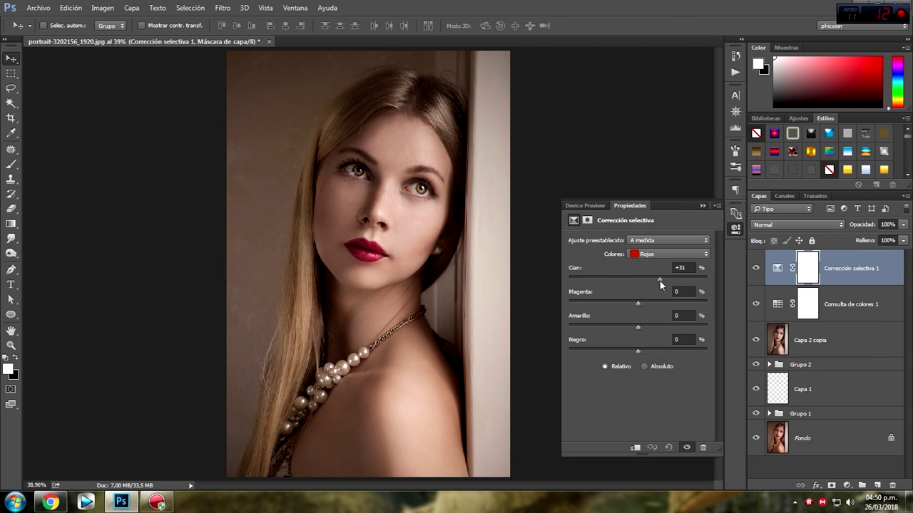
{"action": "left_click_drag", "start_coordinate": [624, 284], "coordinate": [617, 283]}
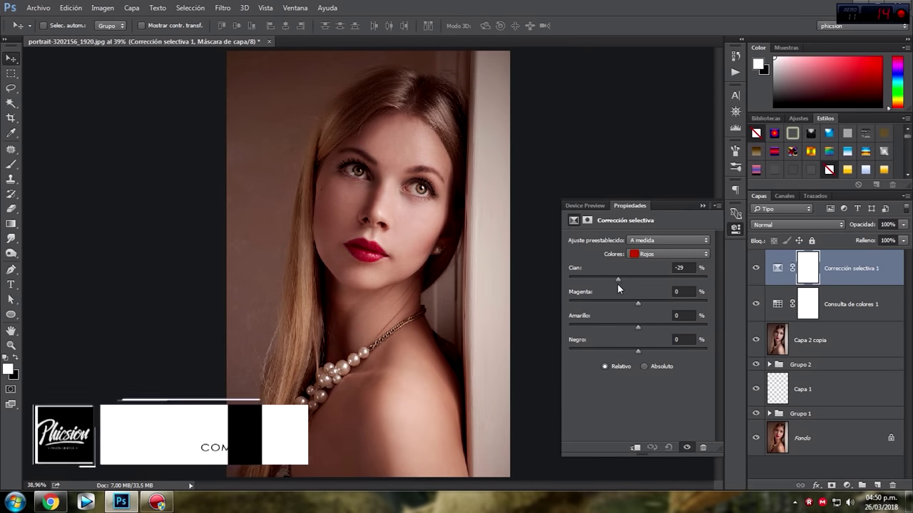
{"action": "mouse_move", "coordinate": [638, 303]}
{"action": "left_mouse_down"}
{"action": "mouse_move", "coordinate": [651, 303]}
{"action": "mouse_move", "coordinate": [630, 303]}
{"action": "left_mouse_up"}
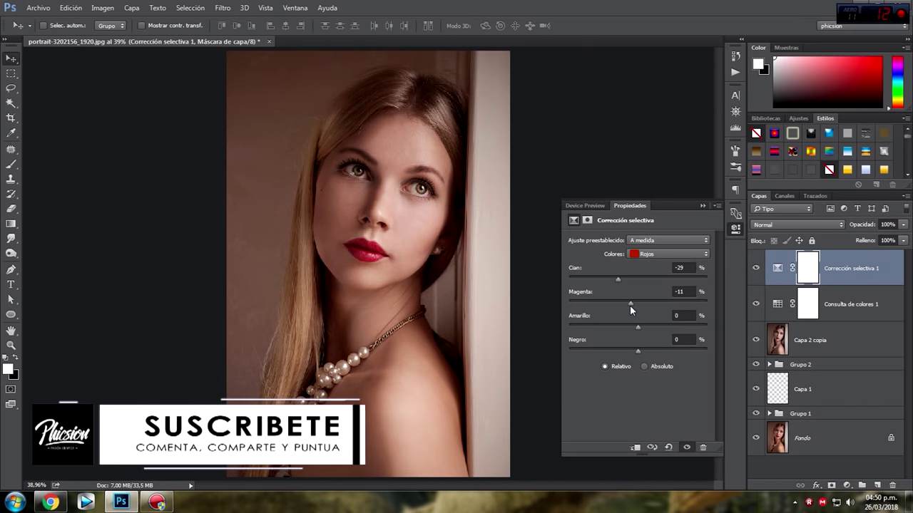
{"action": "left_click_drag", "start_coordinate": [638, 325], "coordinate": [646, 326]}
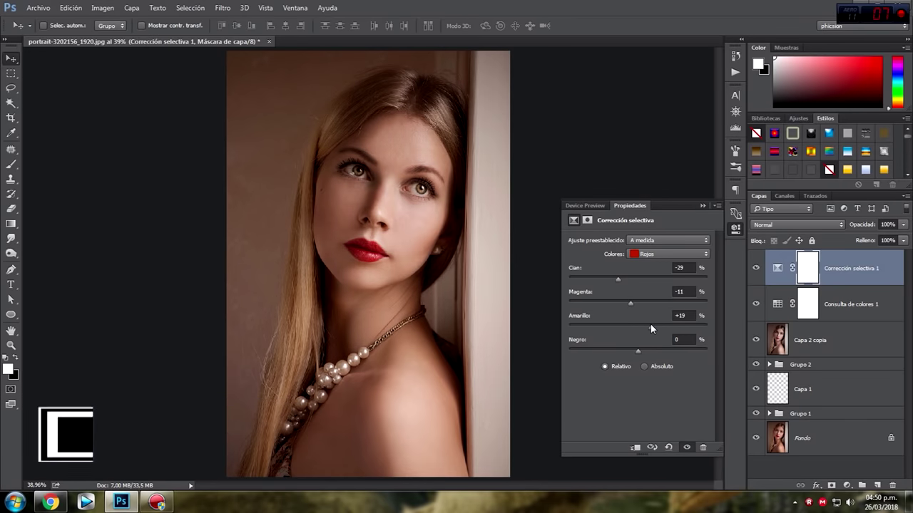
- Switch the selective colour to Amarillos and reduce Cian to -60
{"action": "left_click", "coordinate": [654, 255]}
{"action": "left_click", "coordinate": [655, 274]}
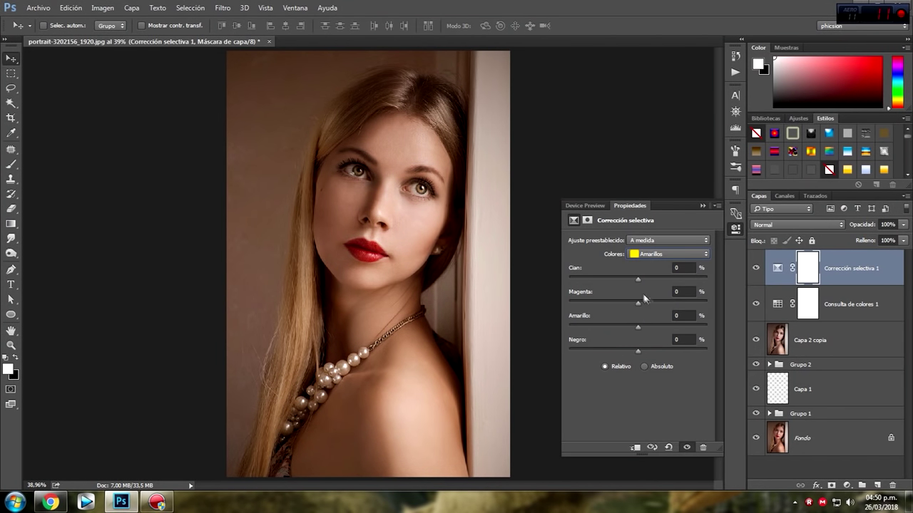
{"action": "left_click_drag", "start_coordinate": [636, 279], "coordinate": [593, 282]}
{"action": "left_click", "coordinate": [703, 206]}
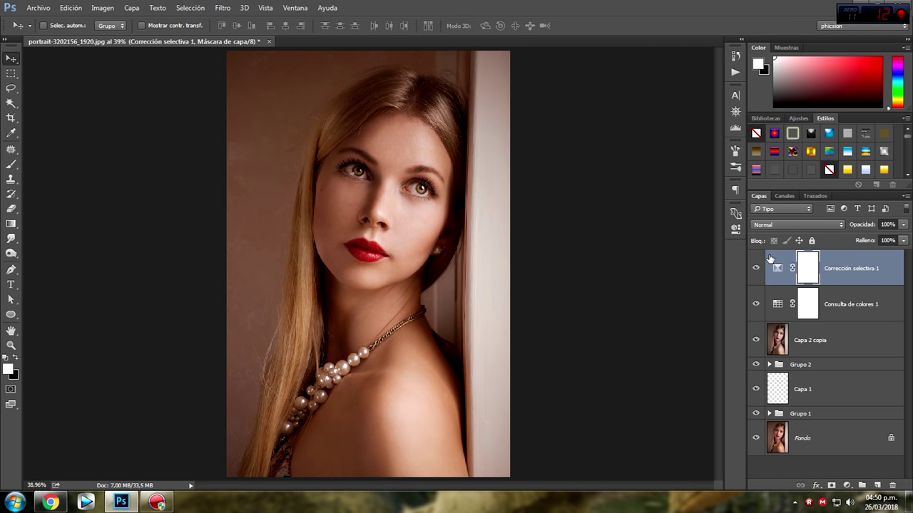
{"action": "left_click", "coordinate": [842, 338], "text": "shift"}
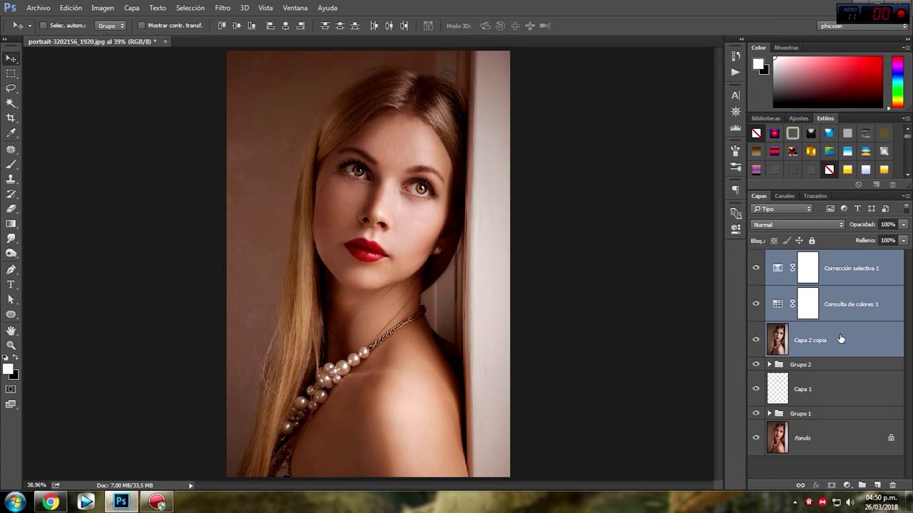
- Group the three selected layers into Grupo 3 with Ctrl+G and toggle it for before/after comparison
{"action": "key", "text": "ctrl+g"}
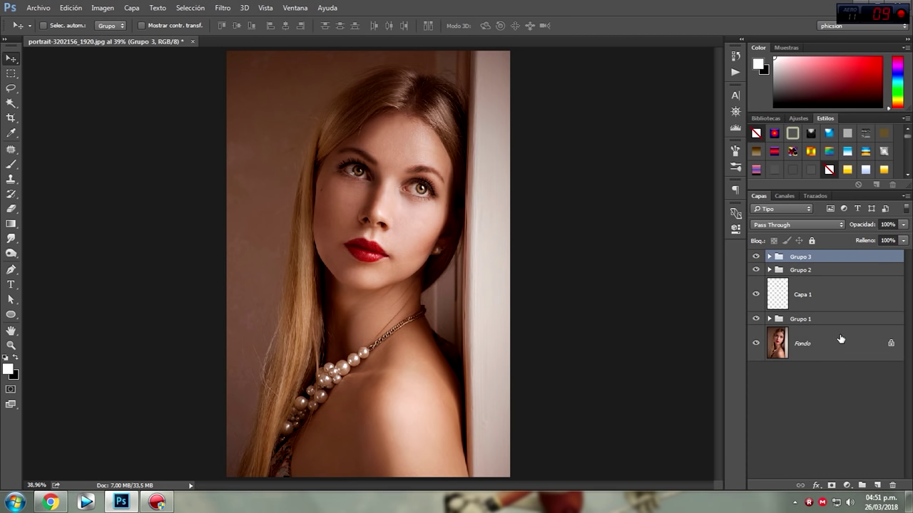
{"action": "left_click", "coordinate": [756, 256]}
{"action": "left_click", "coordinate": [756, 258]}
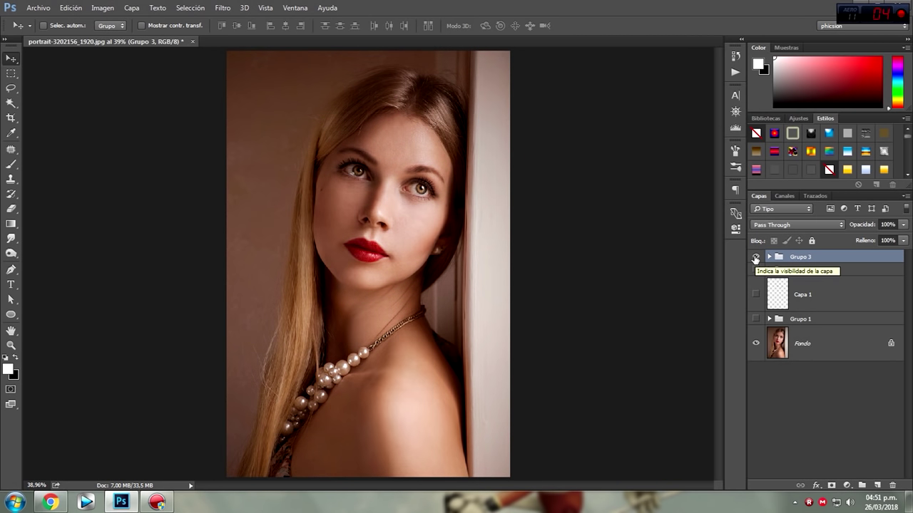
{"action": "left_click", "coordinate": [755, 257]}
{"action": "left_click", "coordinate": [755, 258]}
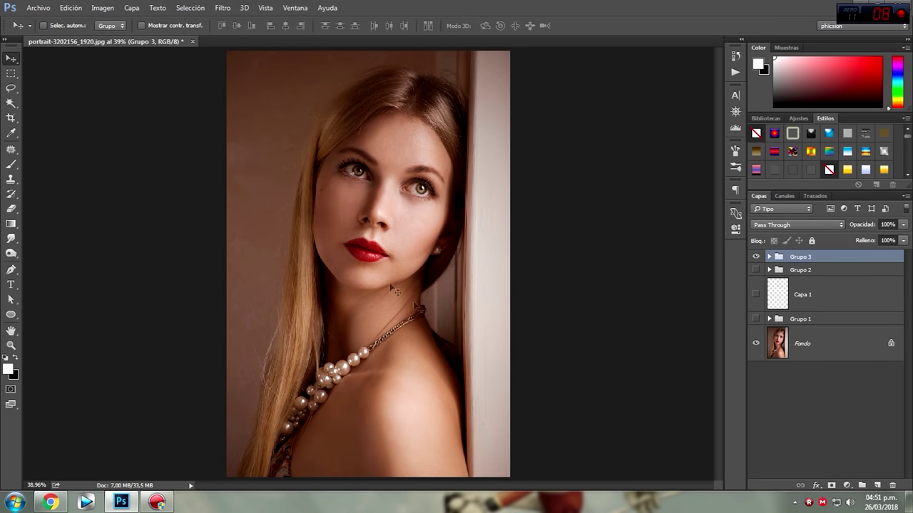
{"action": "left_click", "coordinate": [756, 258]}
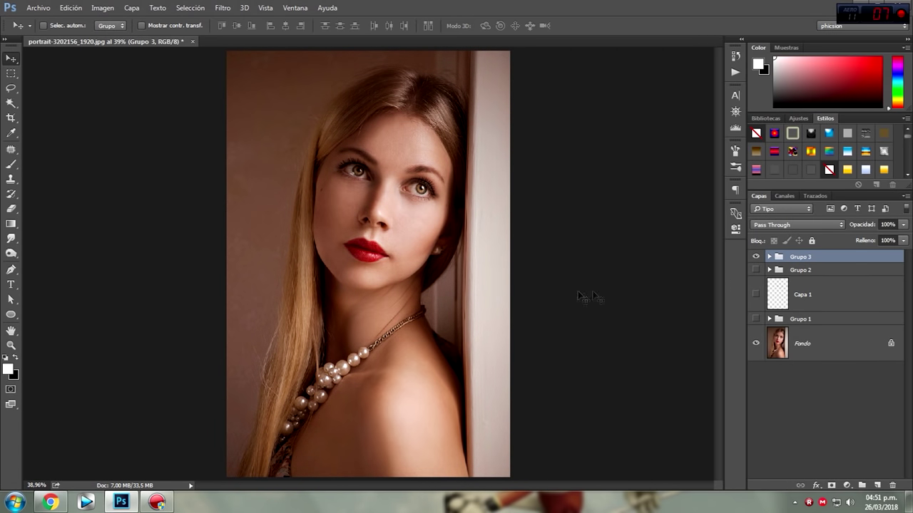